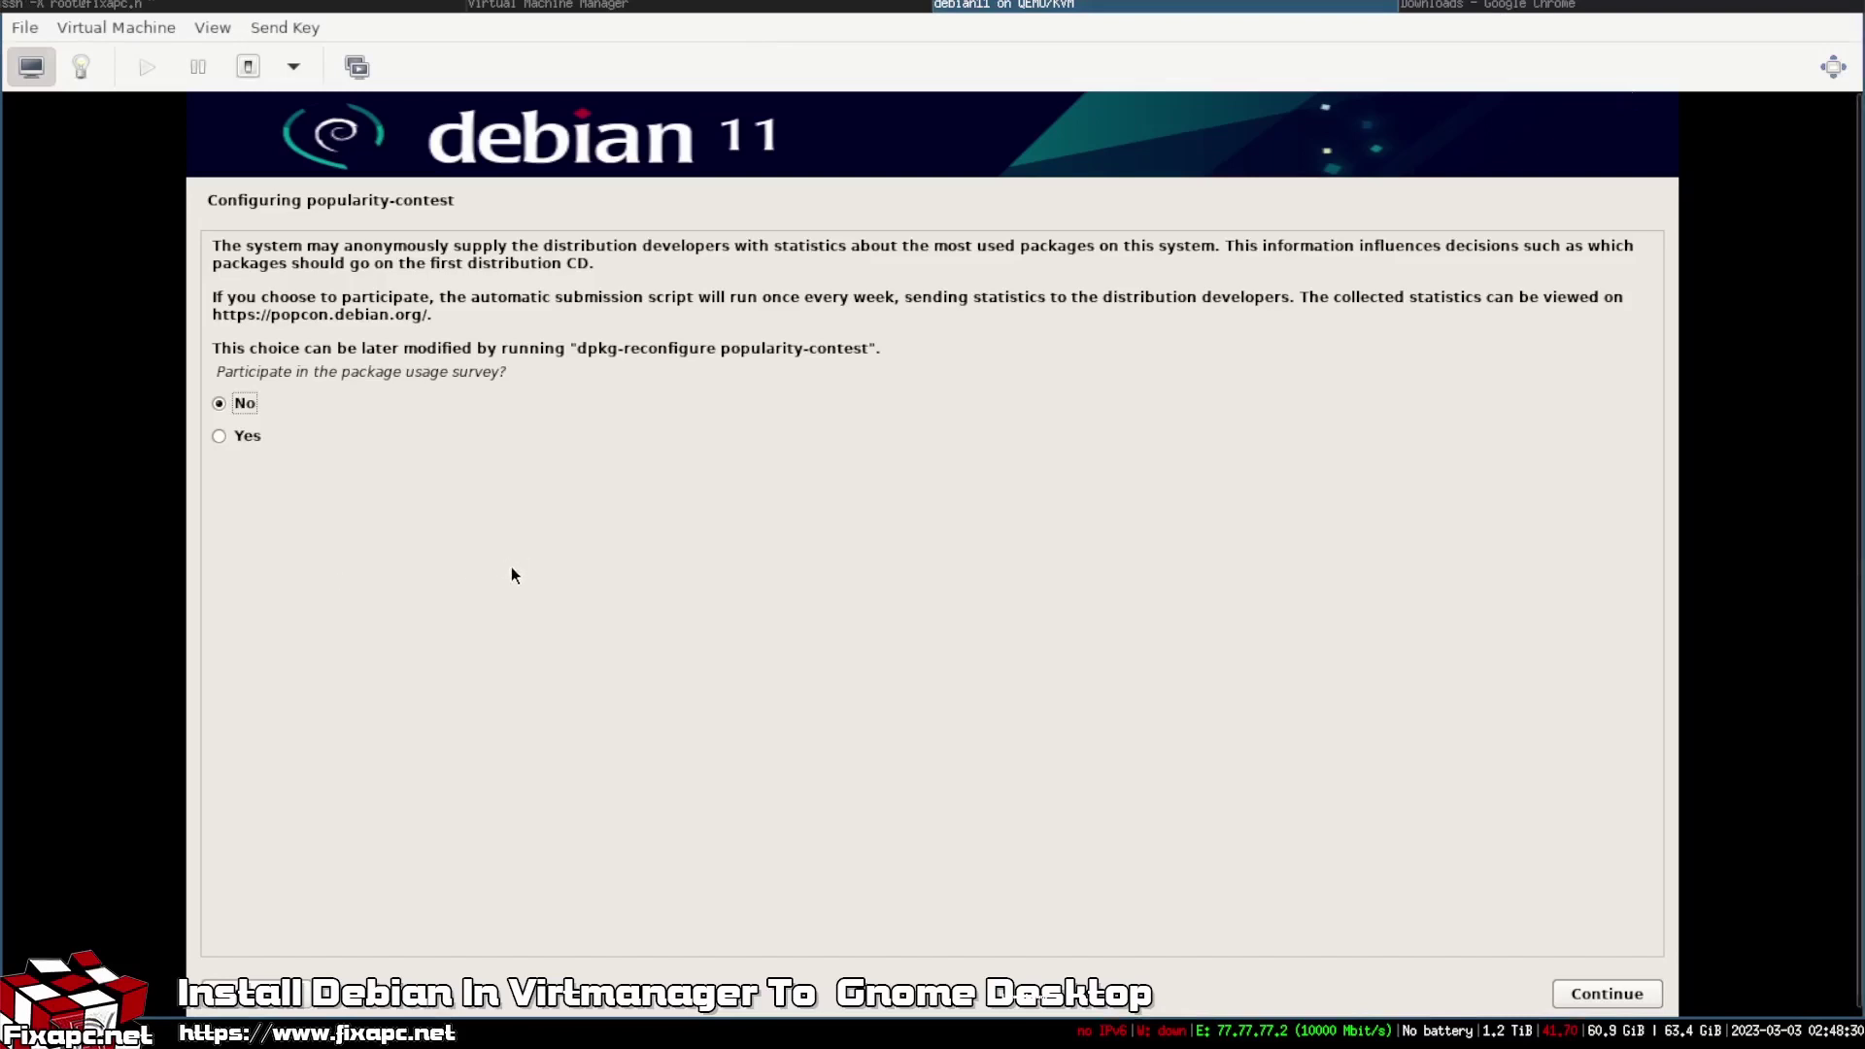
# Step: Decline the package usage survey and install the selected software with the SSH server added to GNOME and the standard system utilities
pyautogui.click(1607, 994)
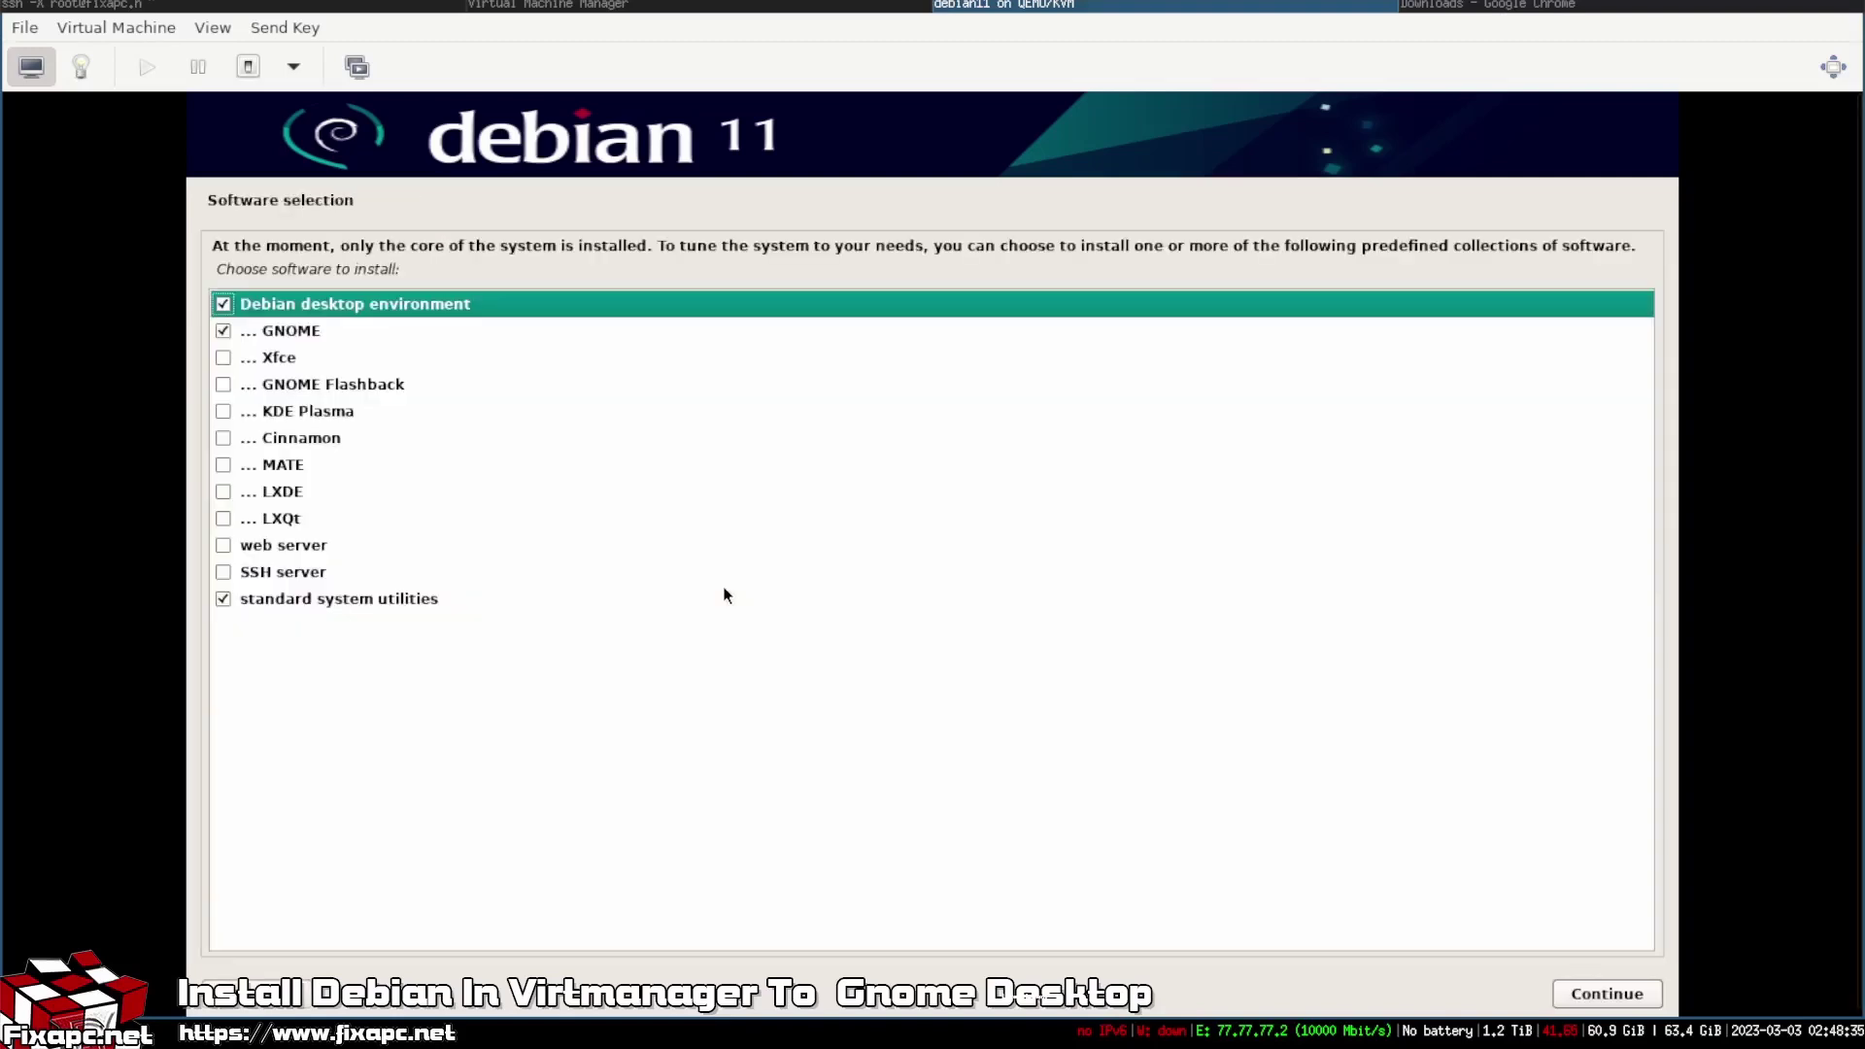
pyautogui.click(262, 571)
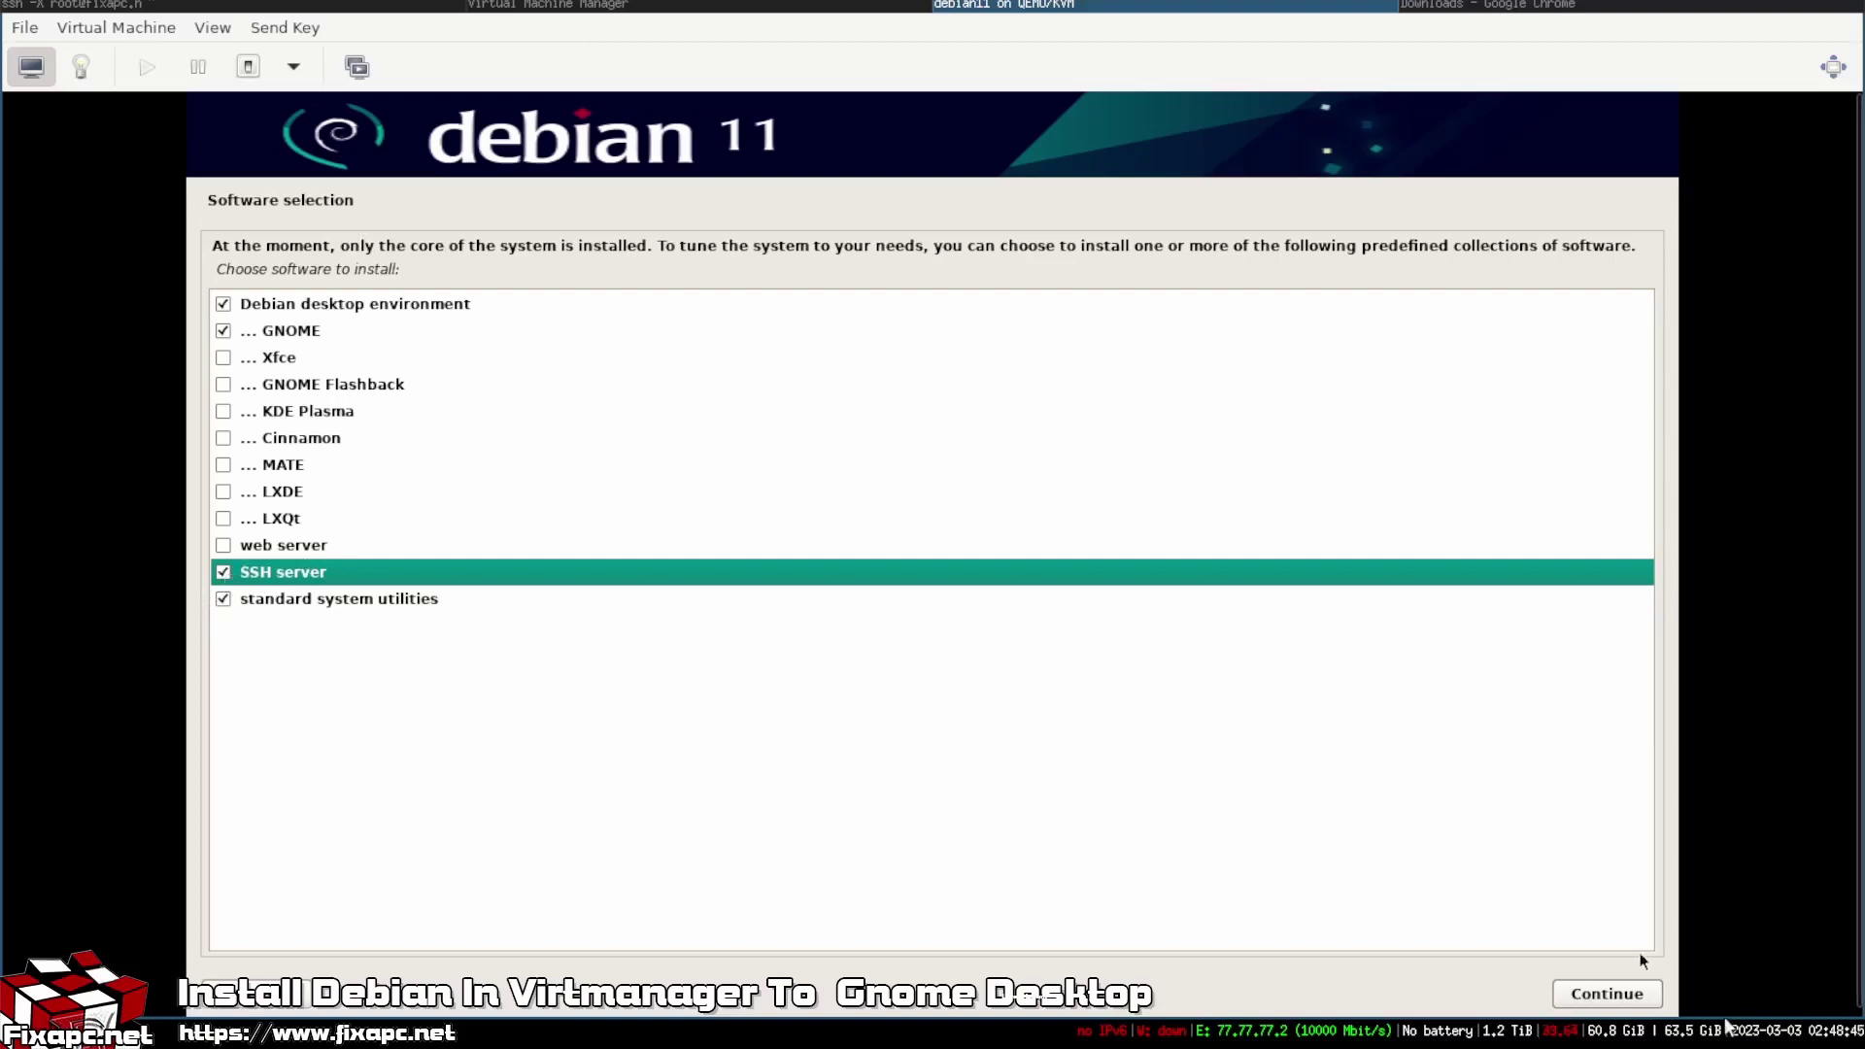
pyautogui.click(1606, 993)
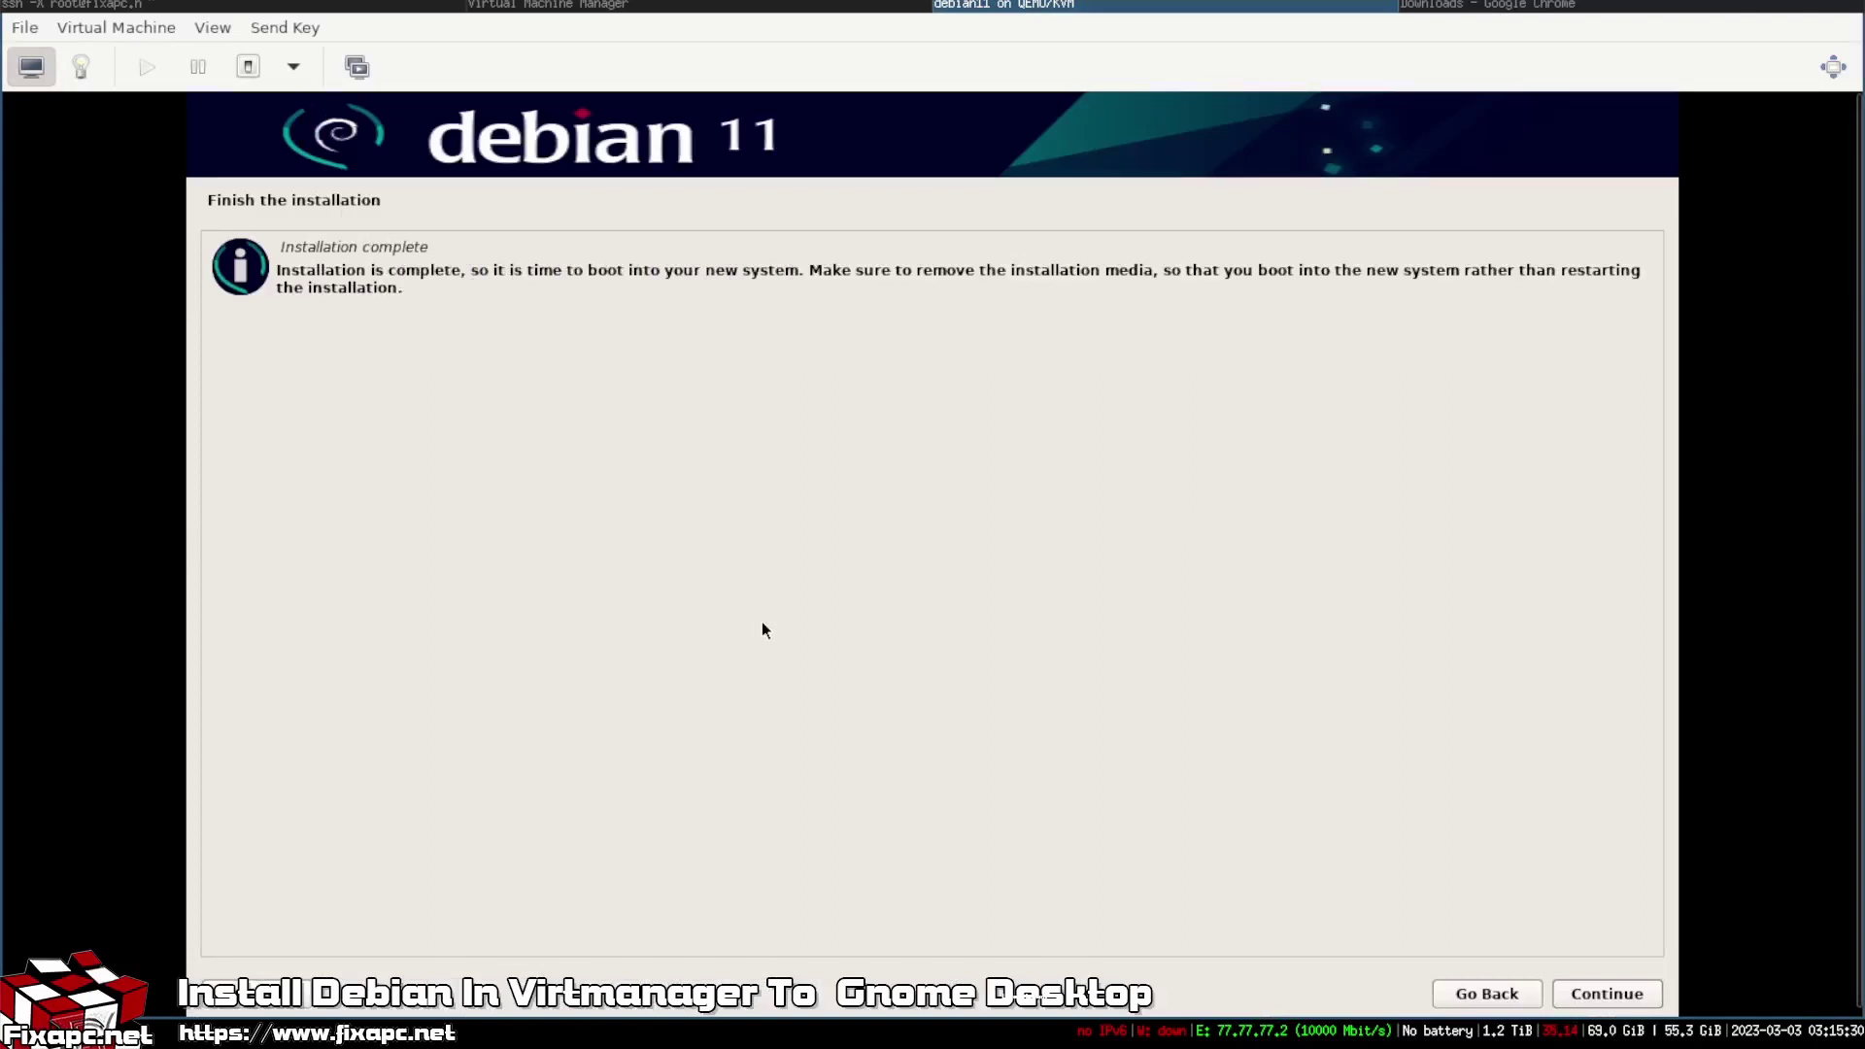
# Step: Finish the Debian installation and force off the debian11 virtual machine once it reboots
pyautogui.click(1605, 996)
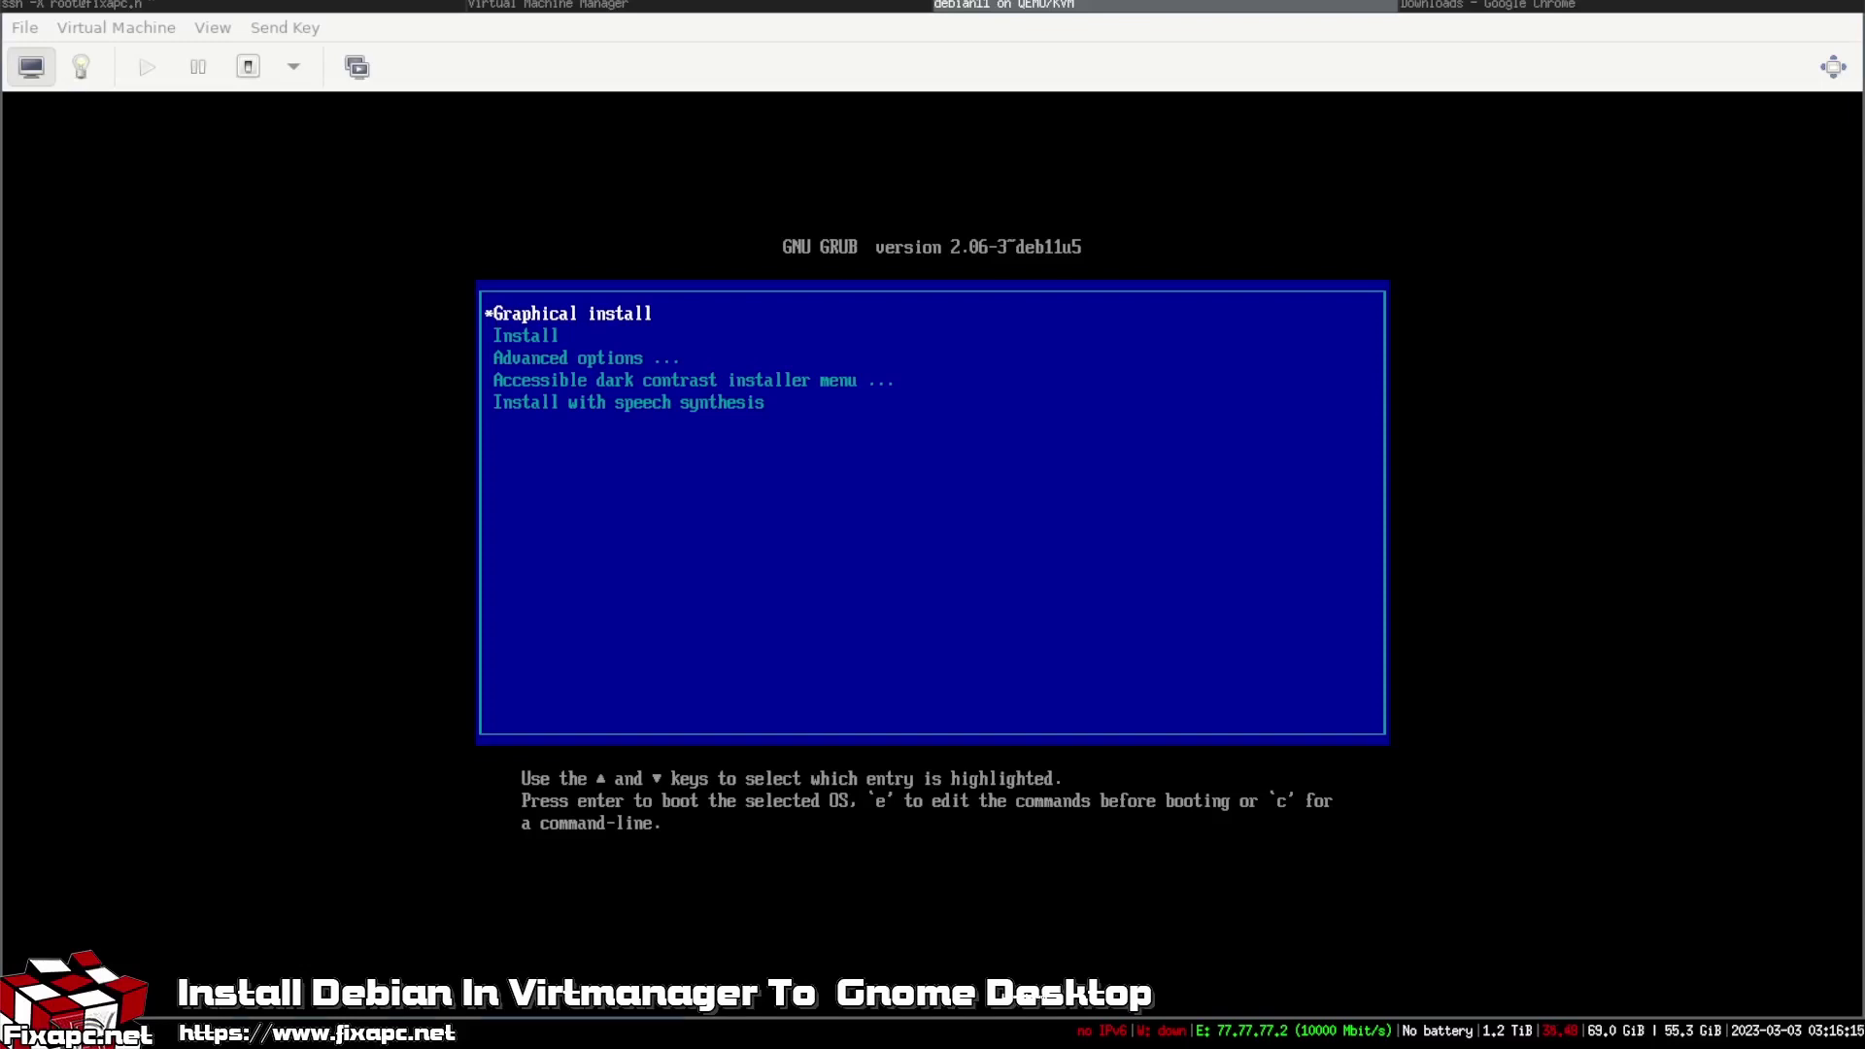
pyautogui.click(294, 68)
pyautogui.click(340, 191)
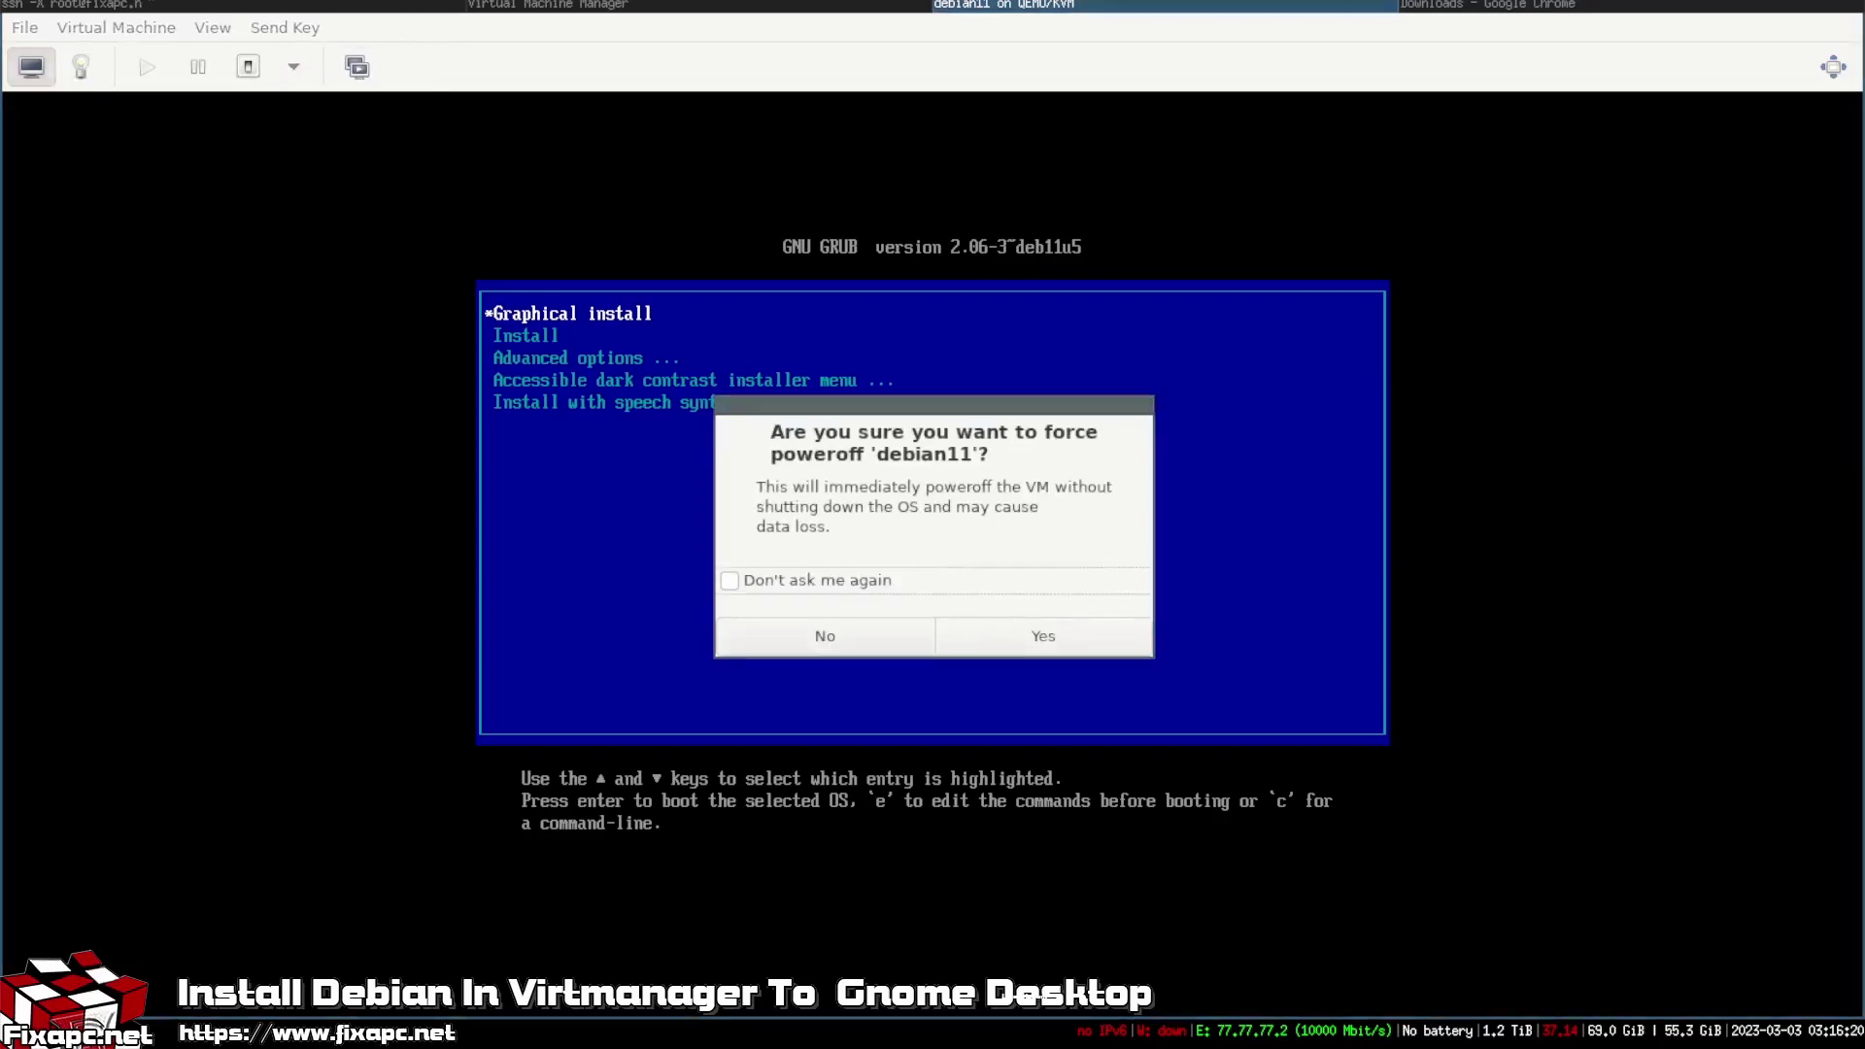
pyautogui.click(1042, 636)
# Step: Remove the SATA CDROM 1 device from the virtual machine's hardware, keeping its associated storage file
pyautogui.click(81, 66)
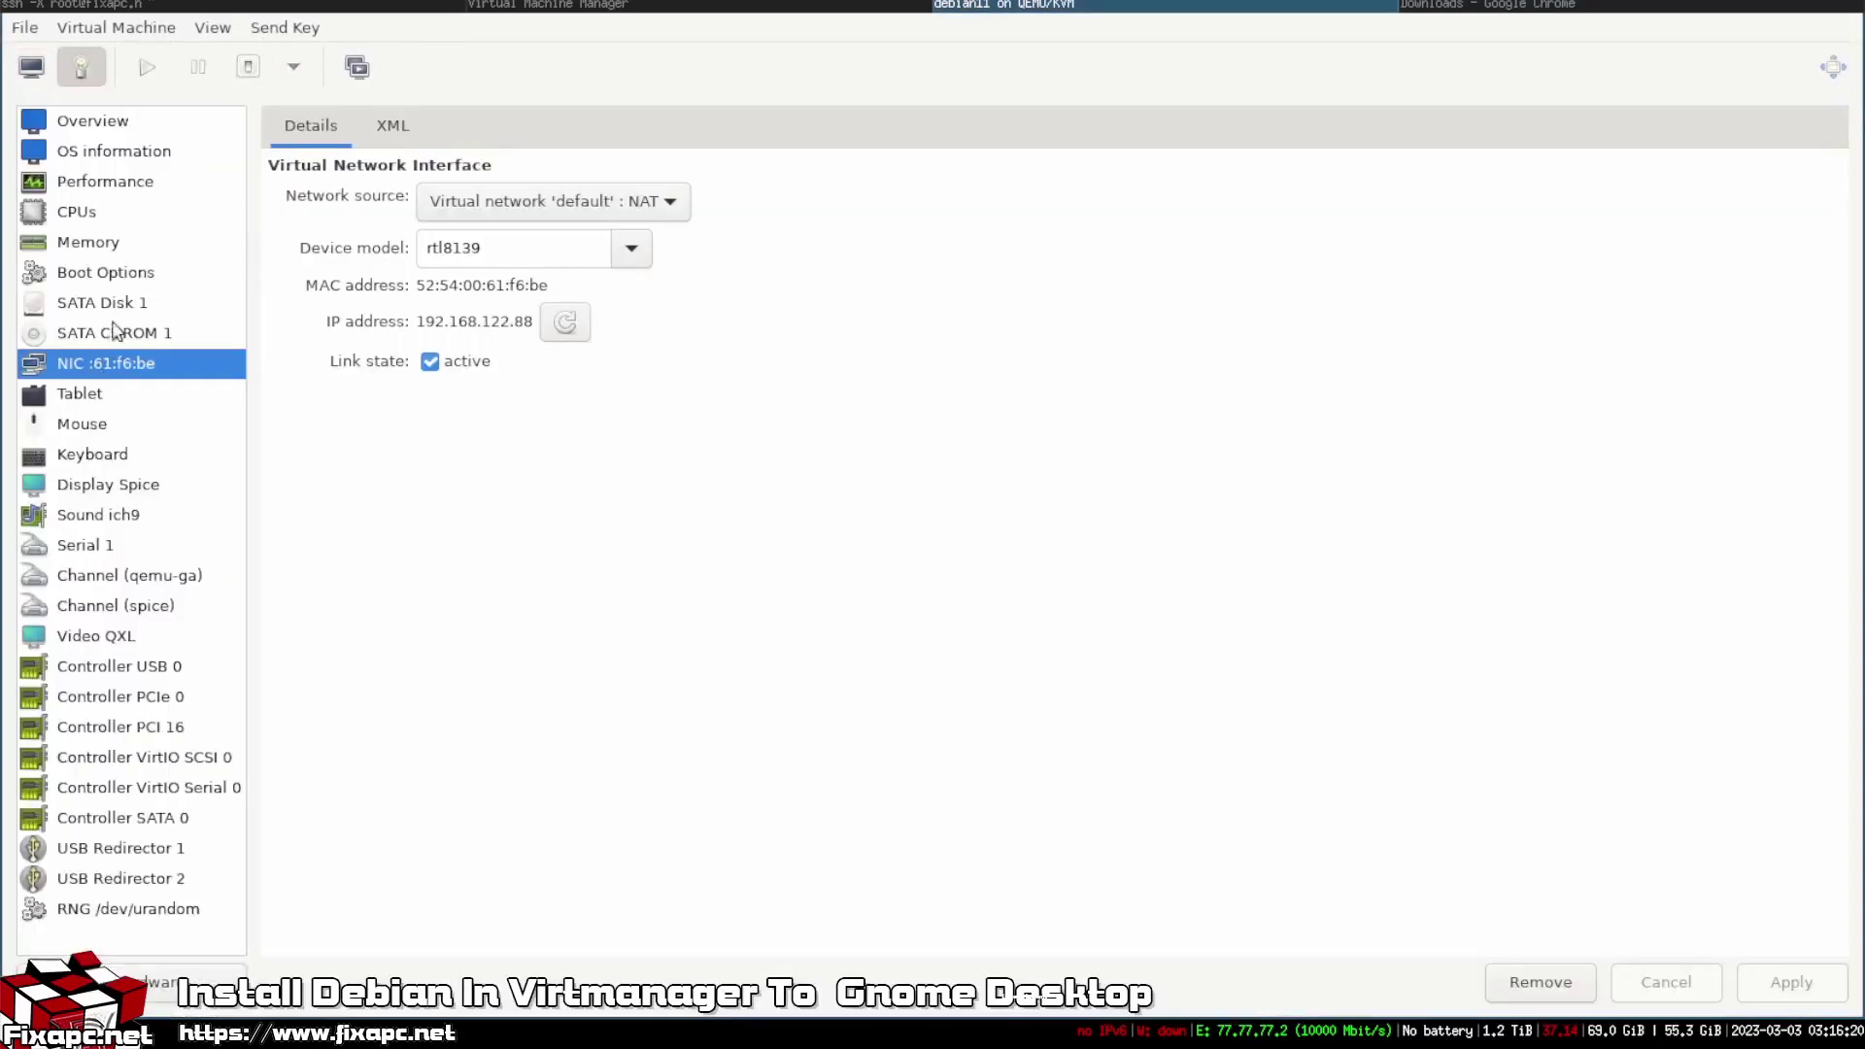
pyautogui.click(146, 301)
pyautogui.click(112, 275)
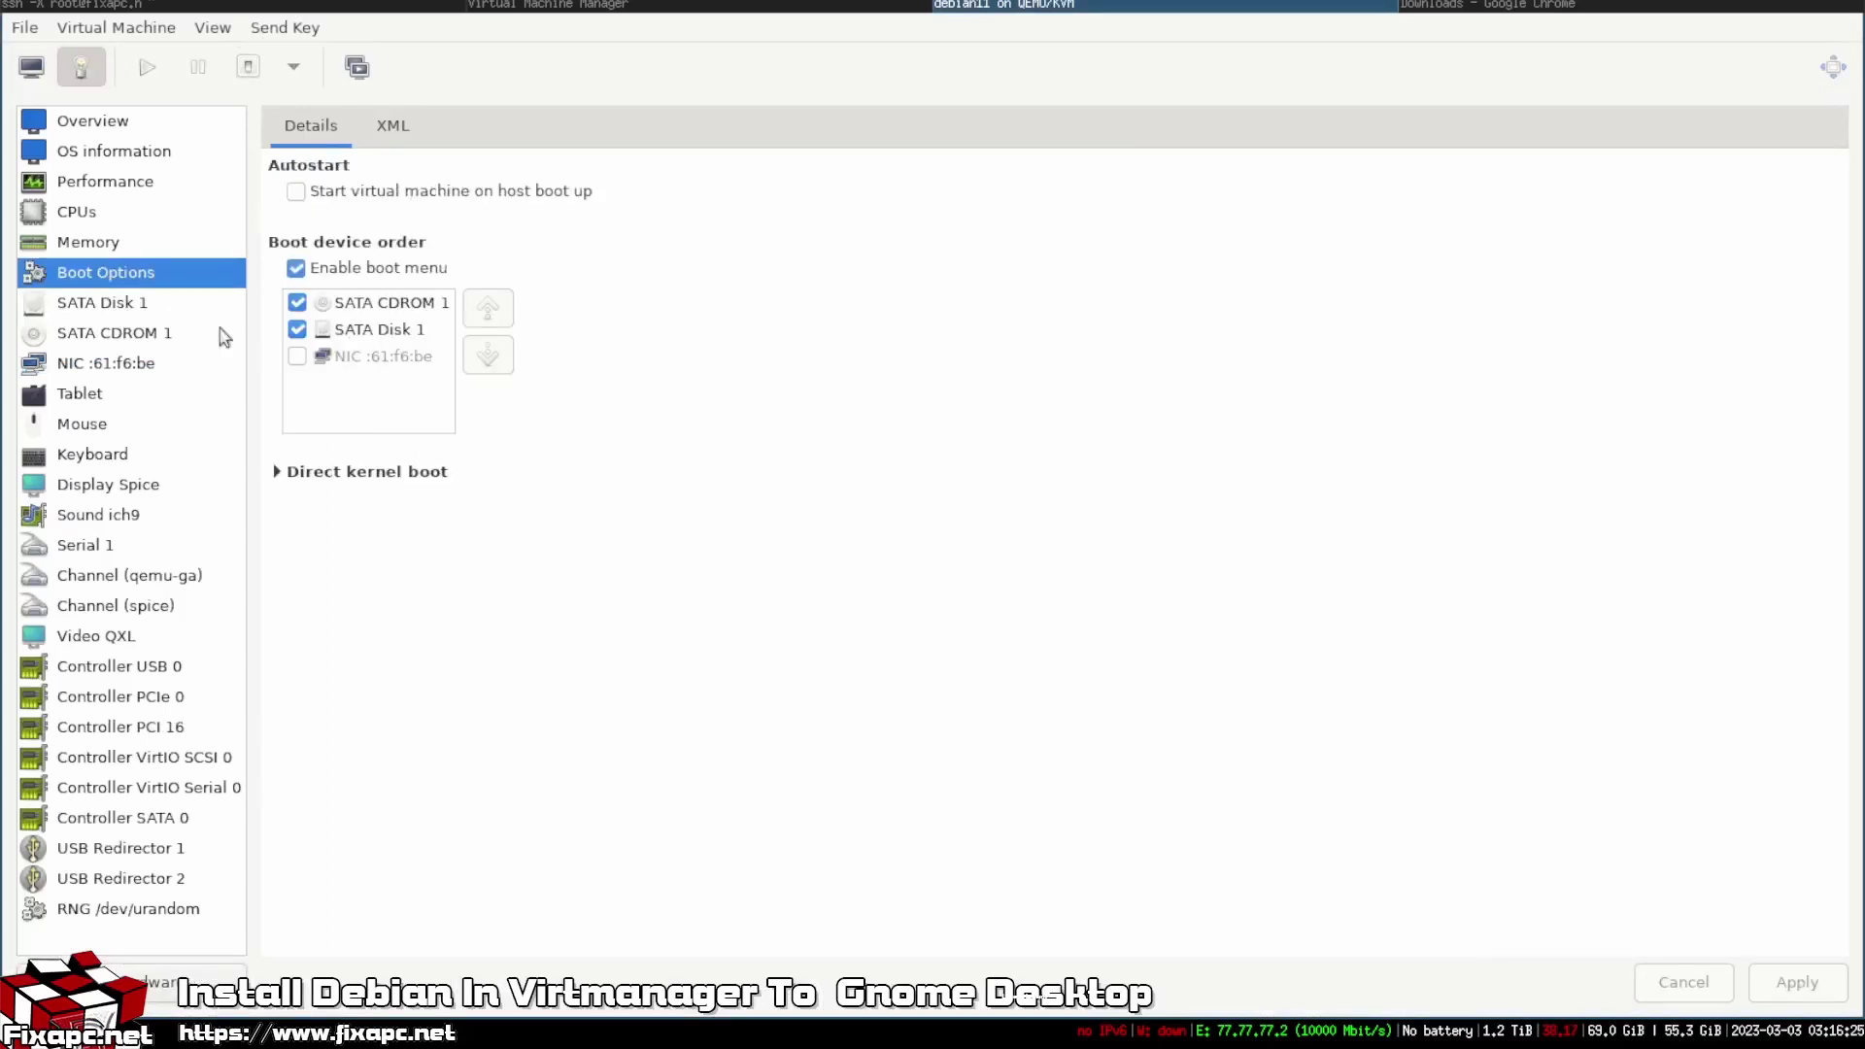
pyautogui.click(107, 302)
pyautogui.rightClick(136, 338)
pyautogui.click(242, 386)
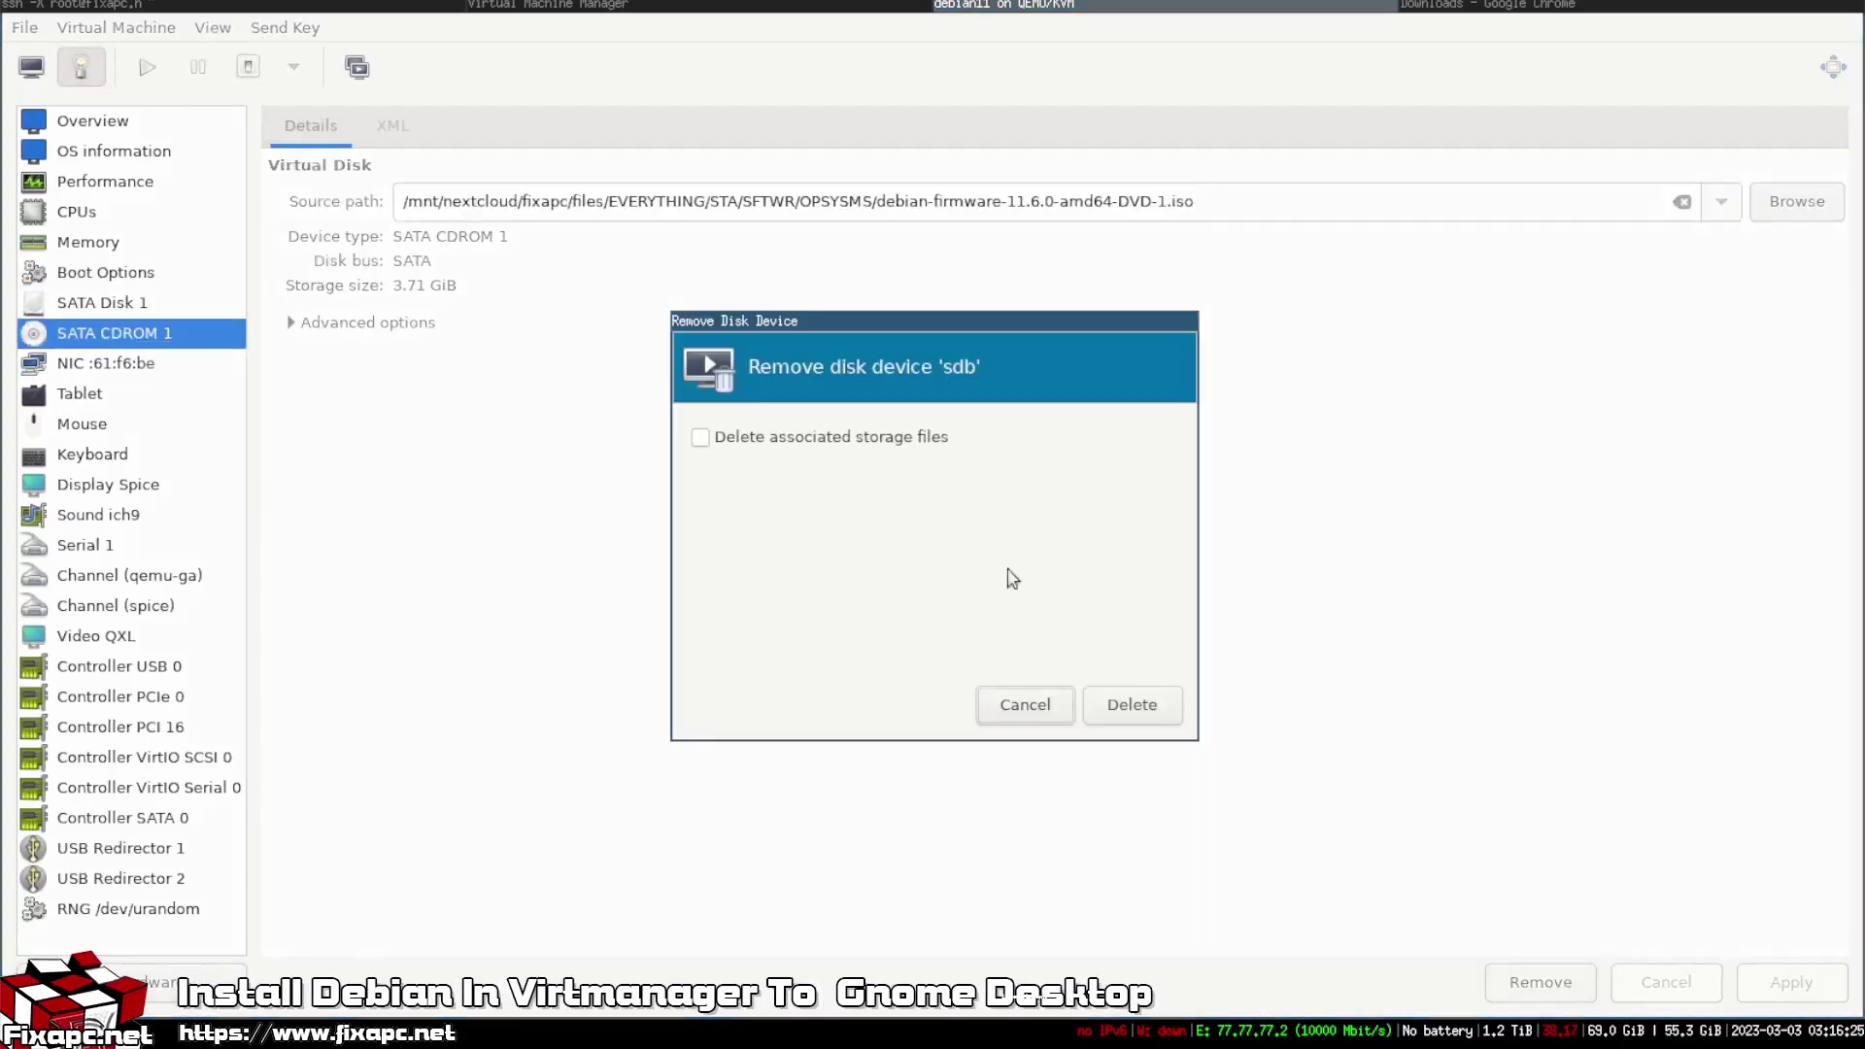
pyautogui.click(1133, 709)
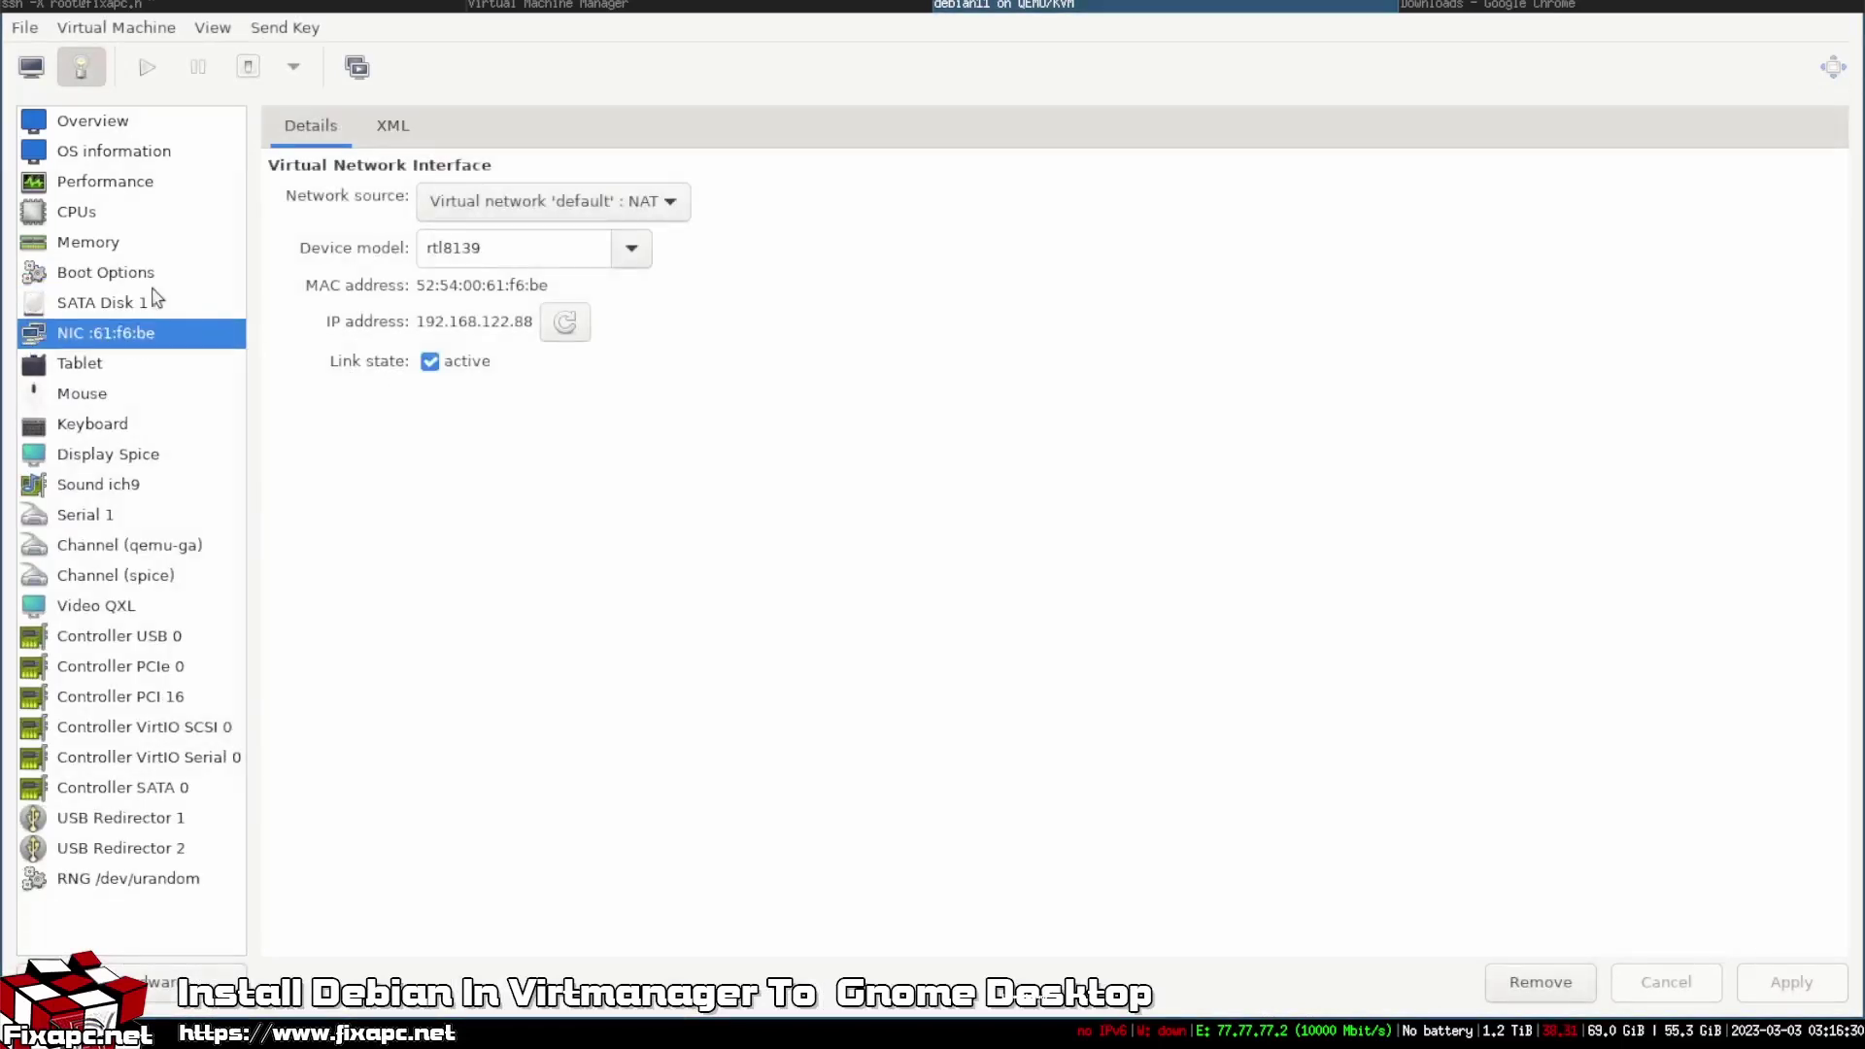
# Step: Check the boot device order, start the debian11 virtual machine and show its graphical console
pyautogui.click(153, 296)
pyautogui.click(225, 266)
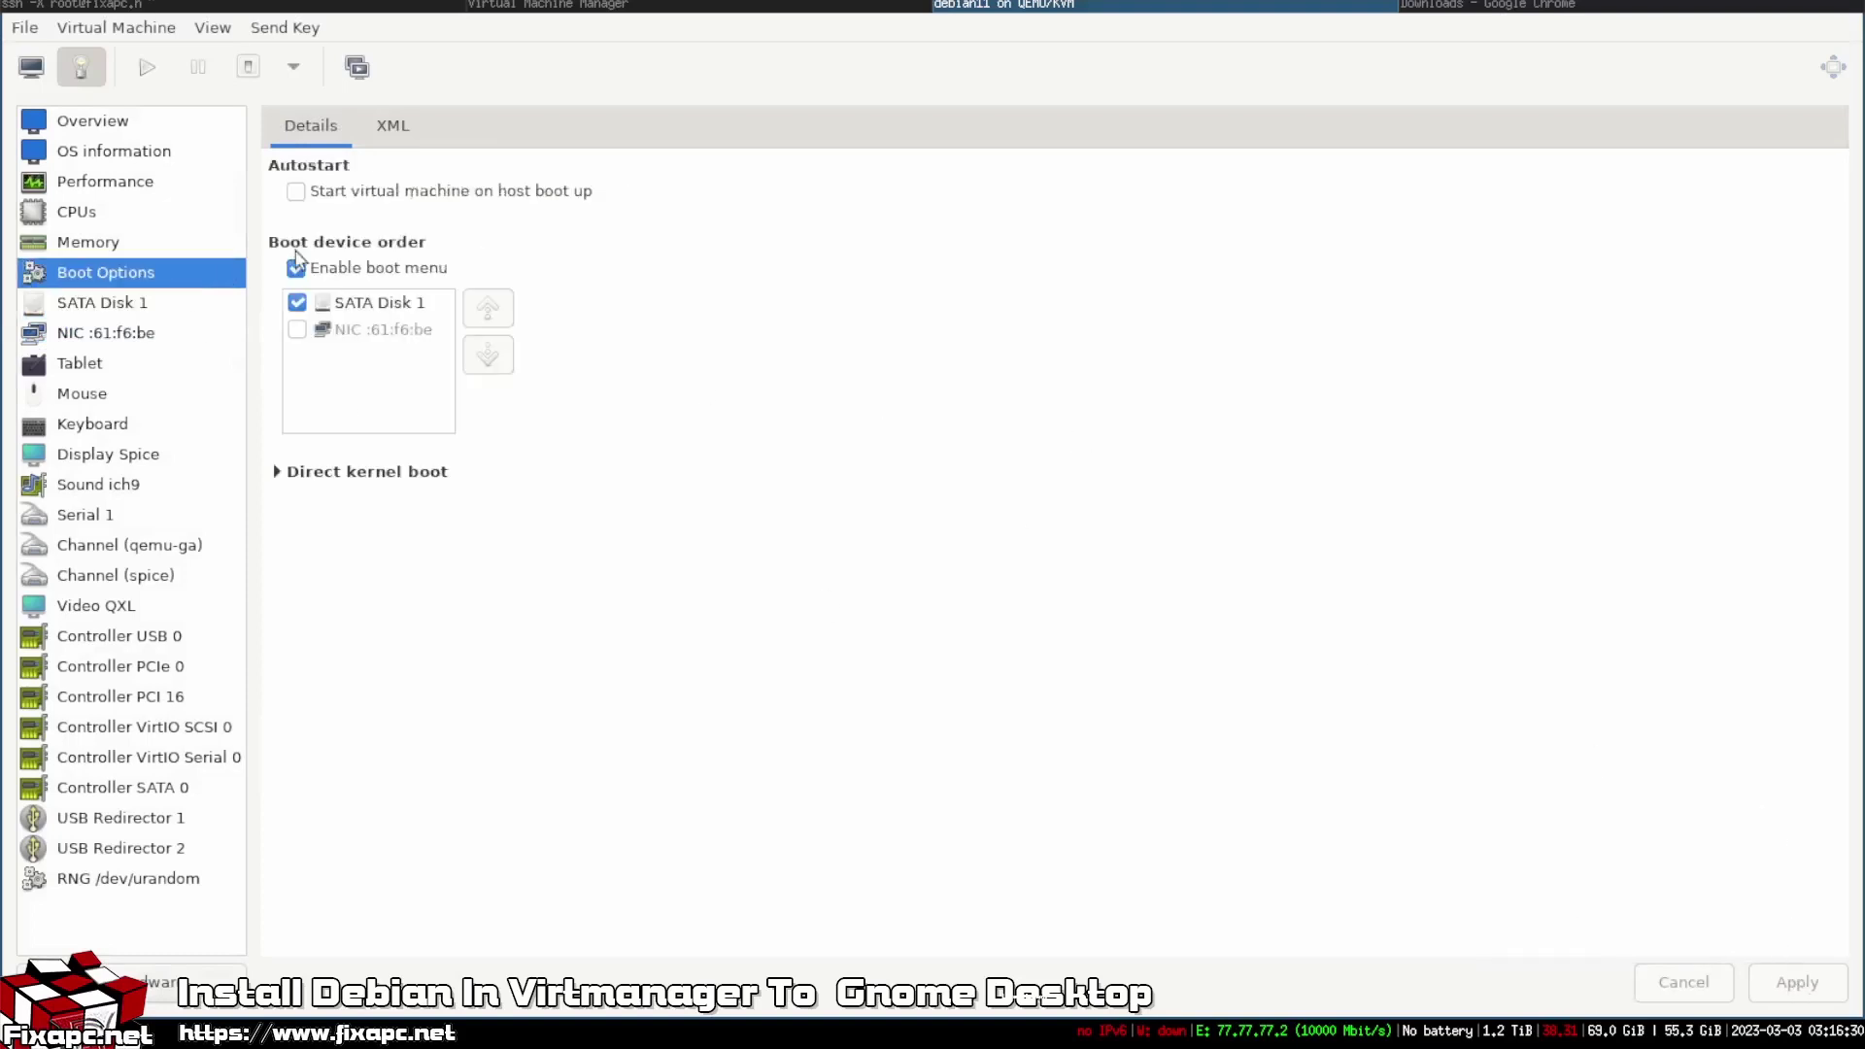
pyautogui.click(148, 68)
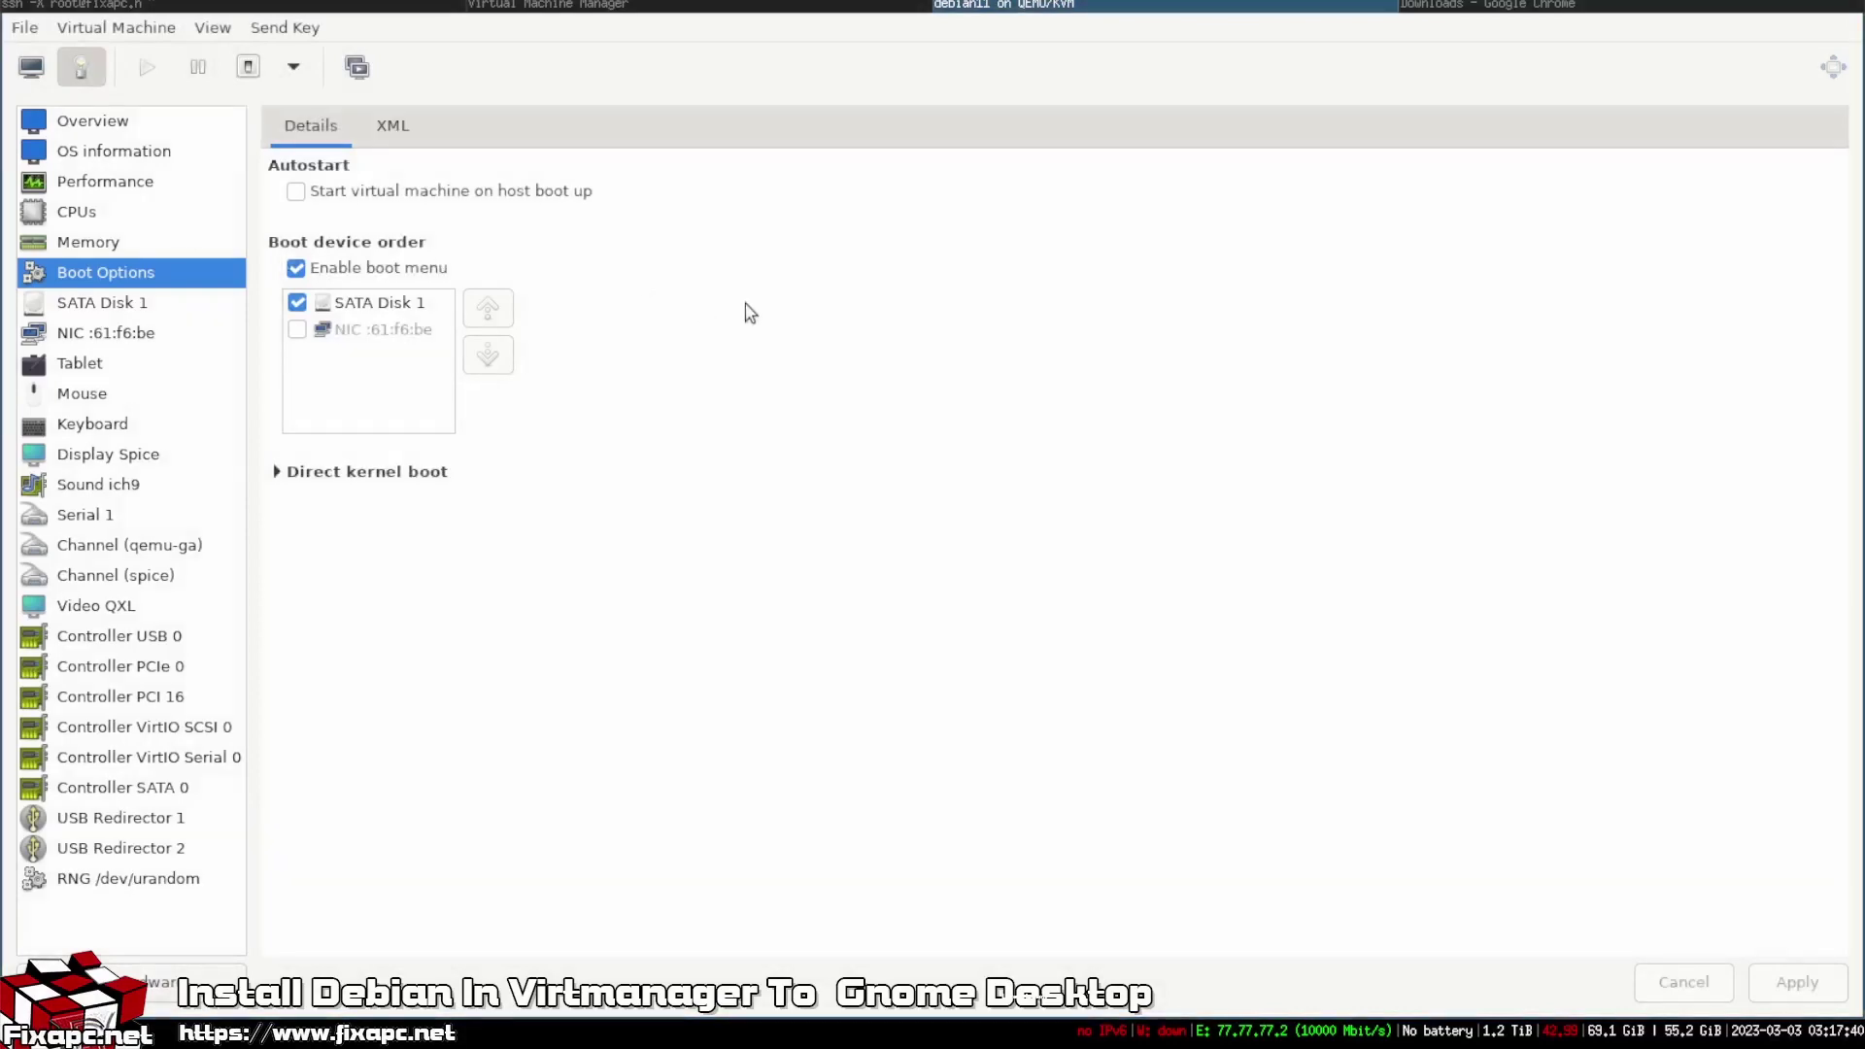
pyautogui.hotkey('alt', 'Tab')
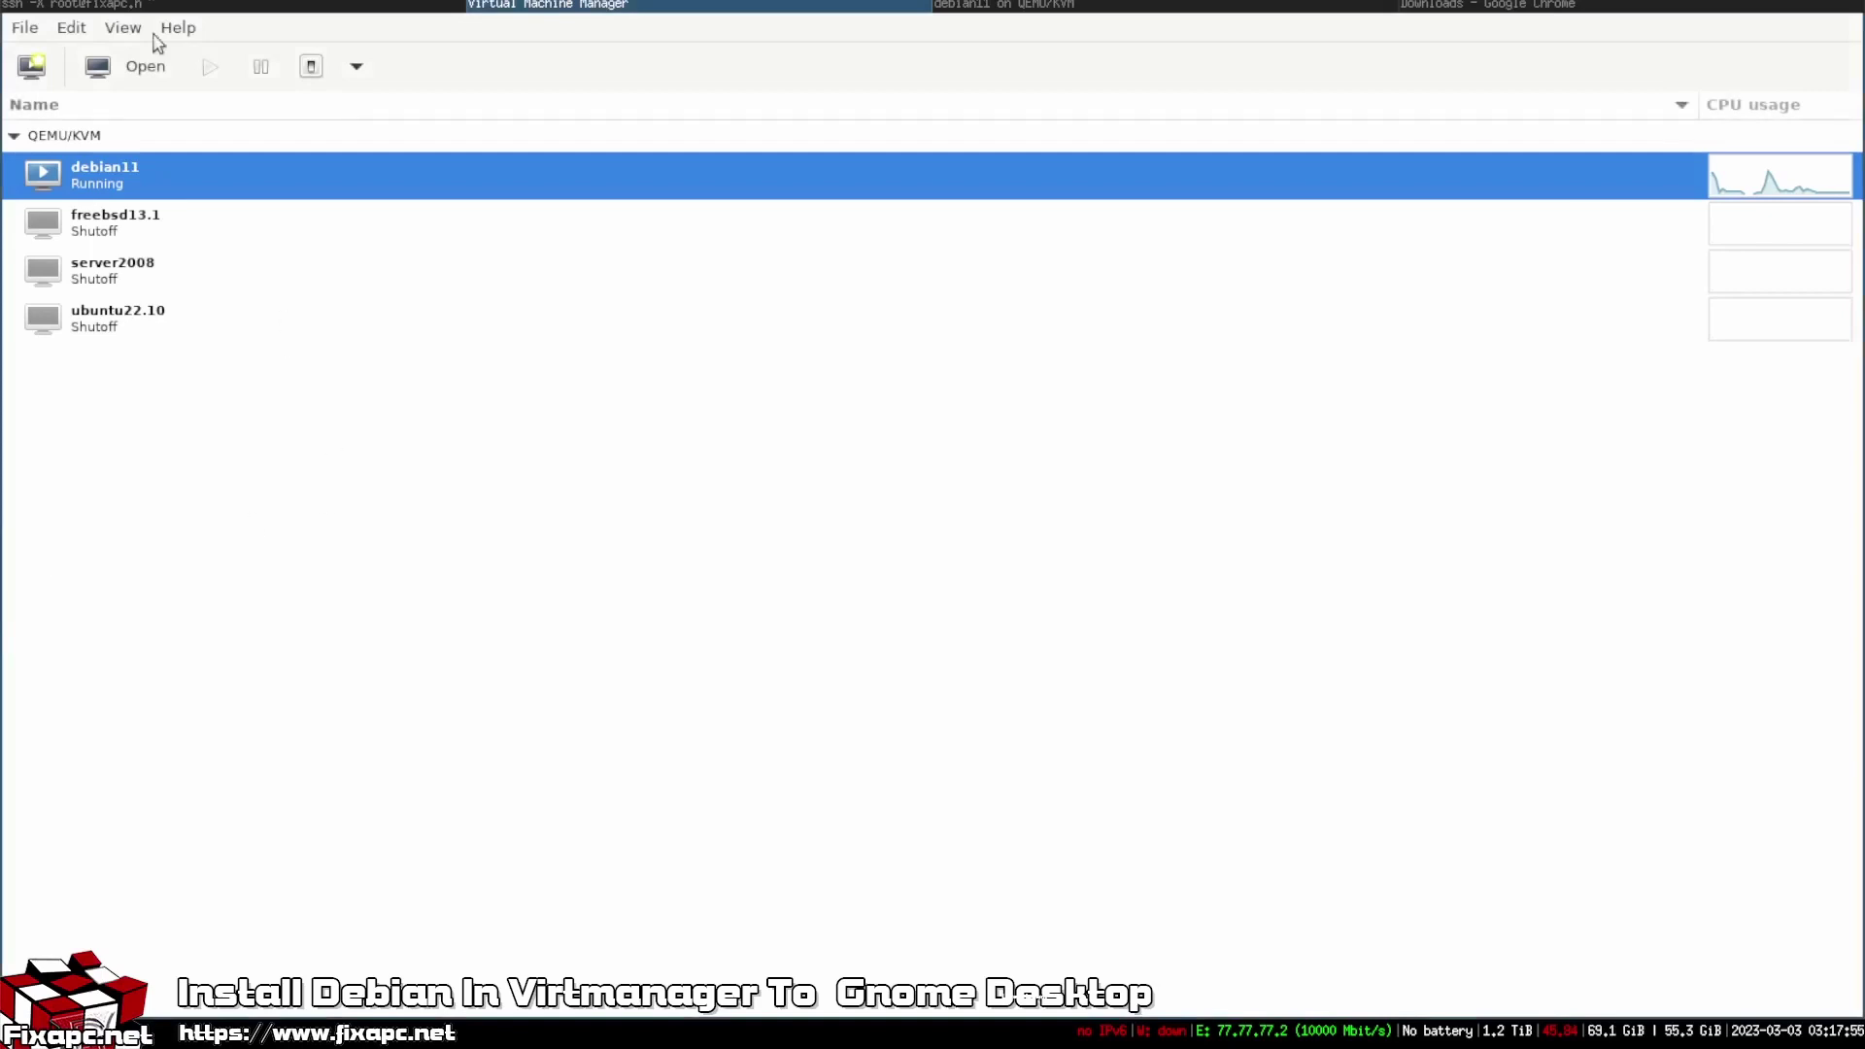
pyautogui.click(142, 67)
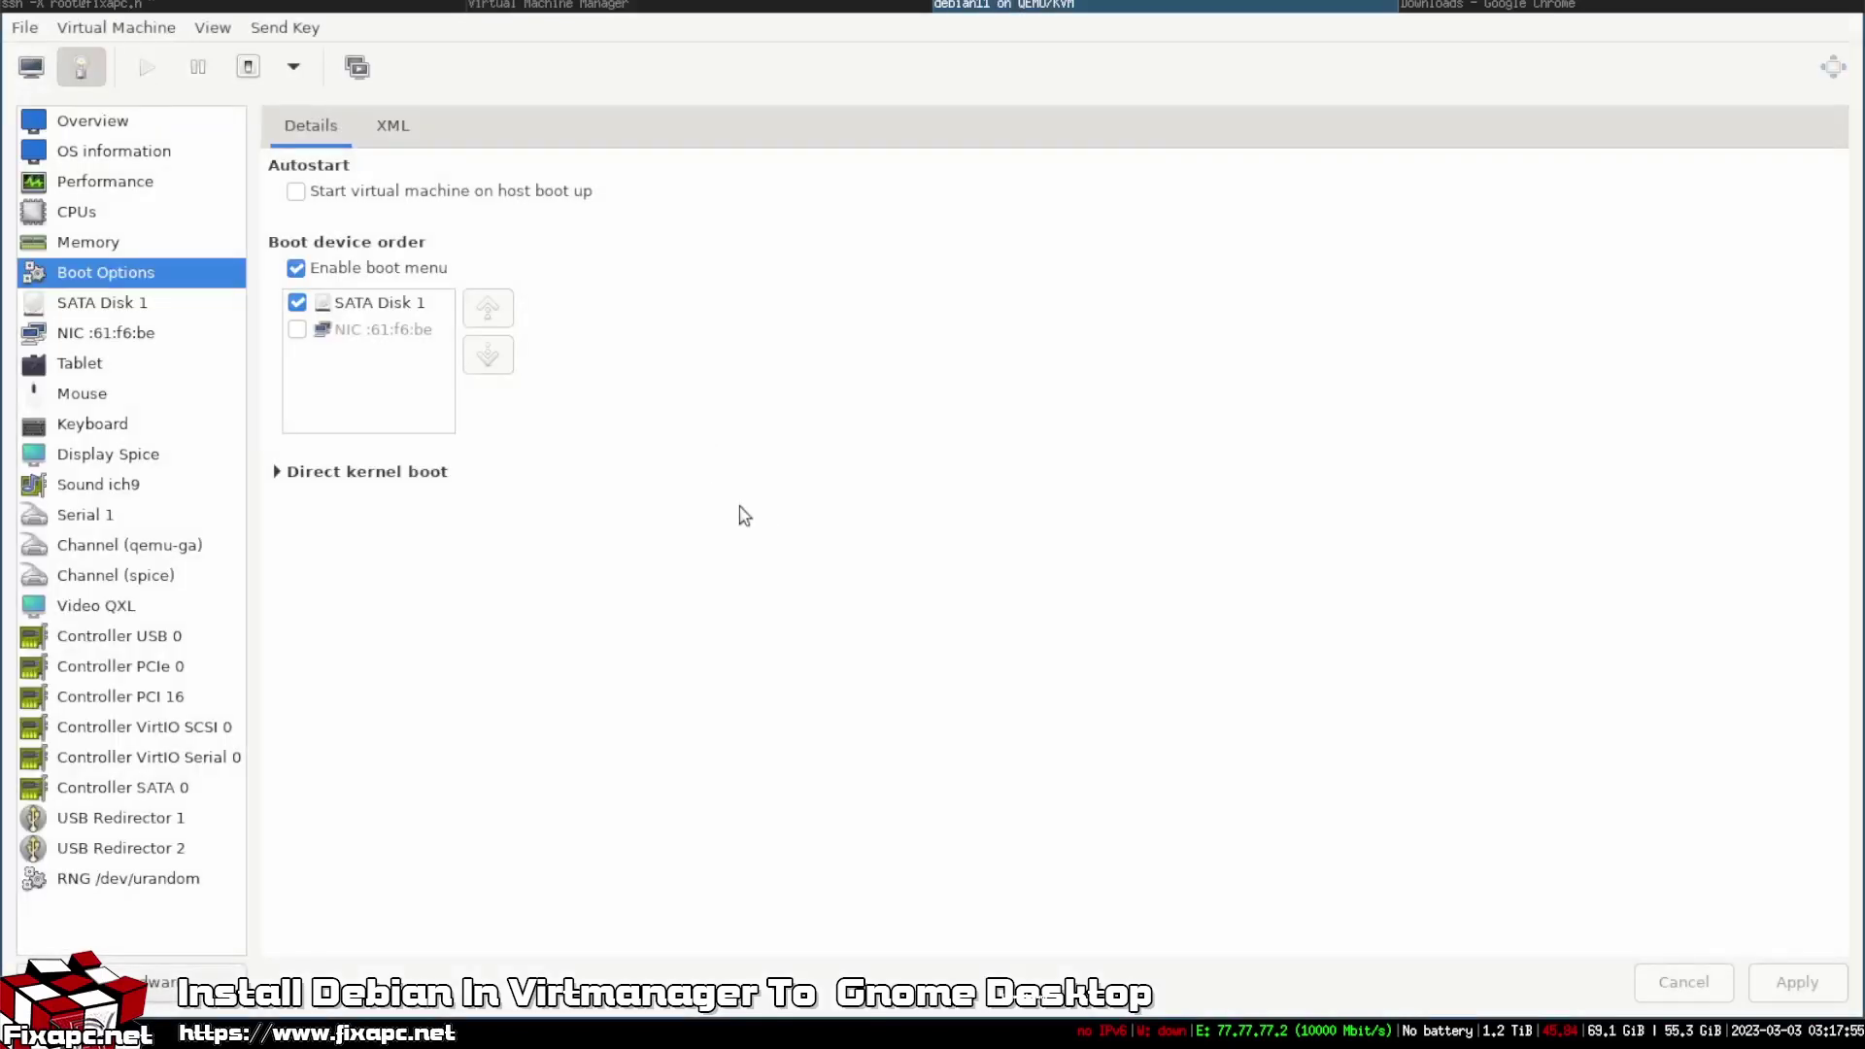
pyautogui.click(31, 67)
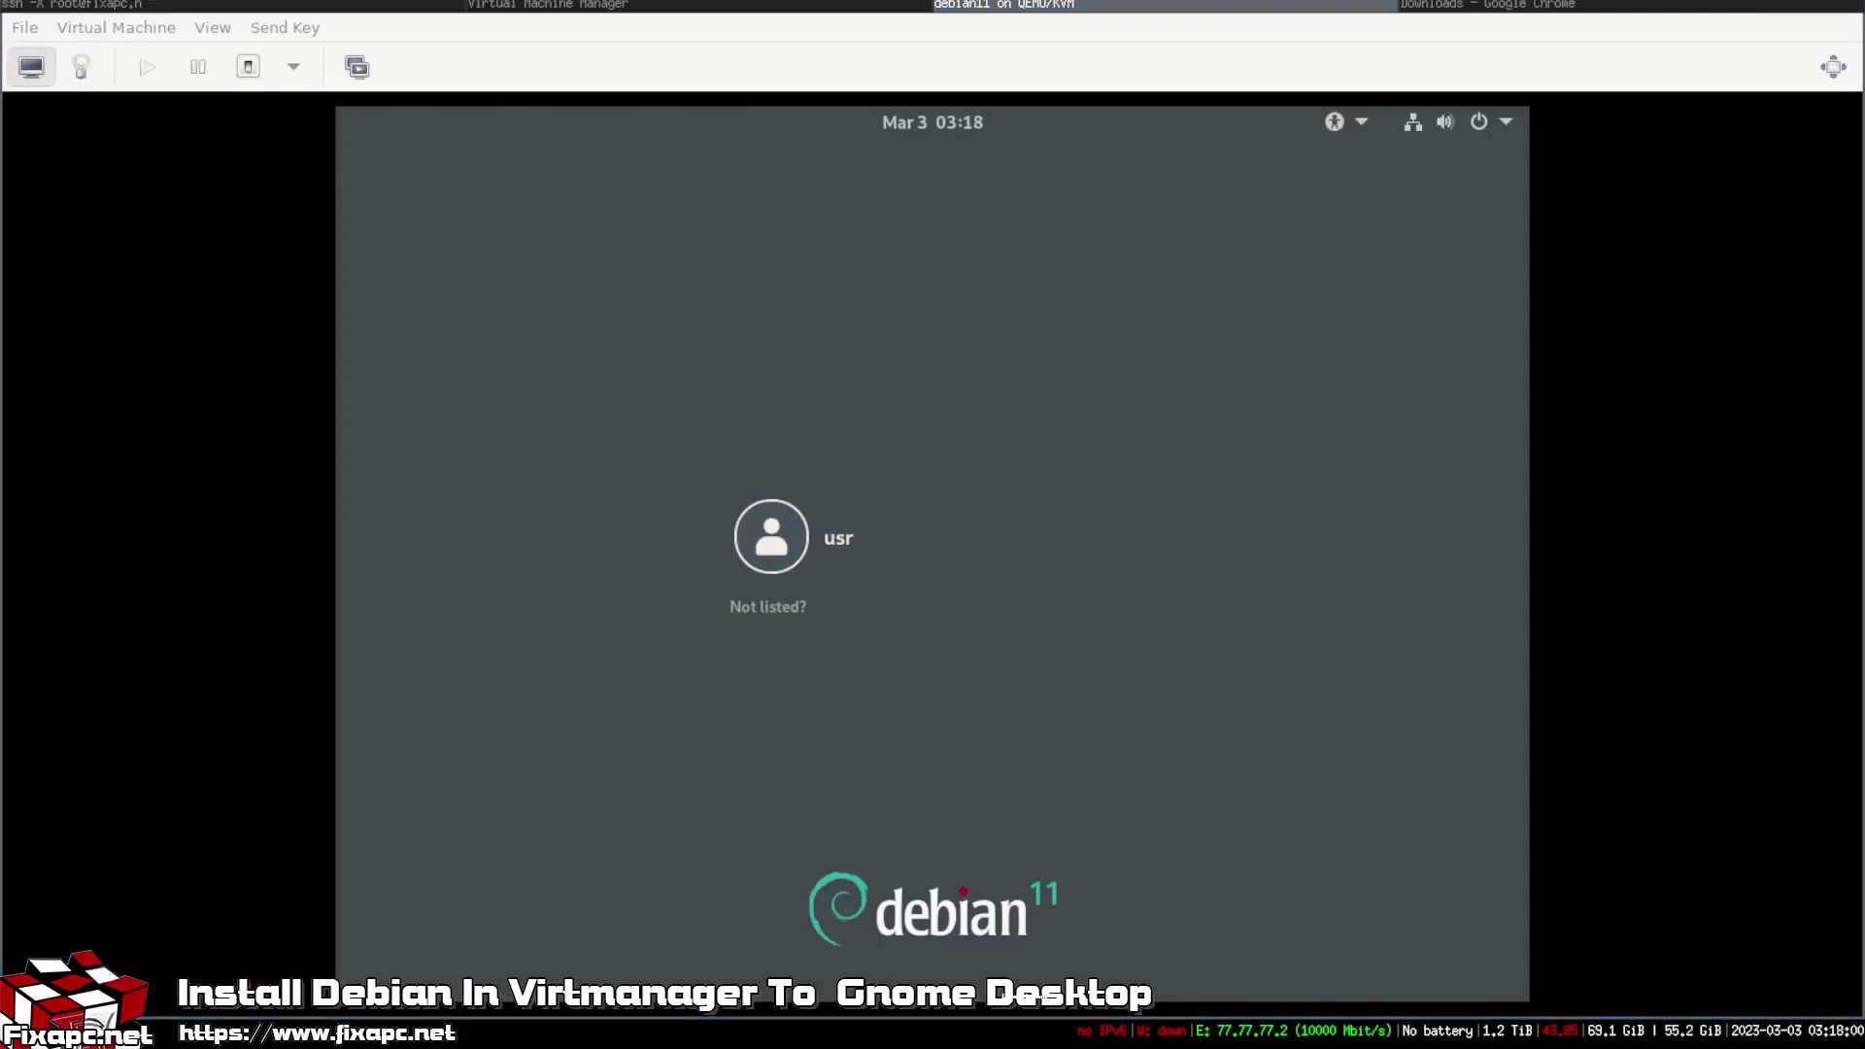
# Step: Log in to the Debian desktop as usr by entering the account password
pyautogui.click(927, 537)
pyautogui.write('******')
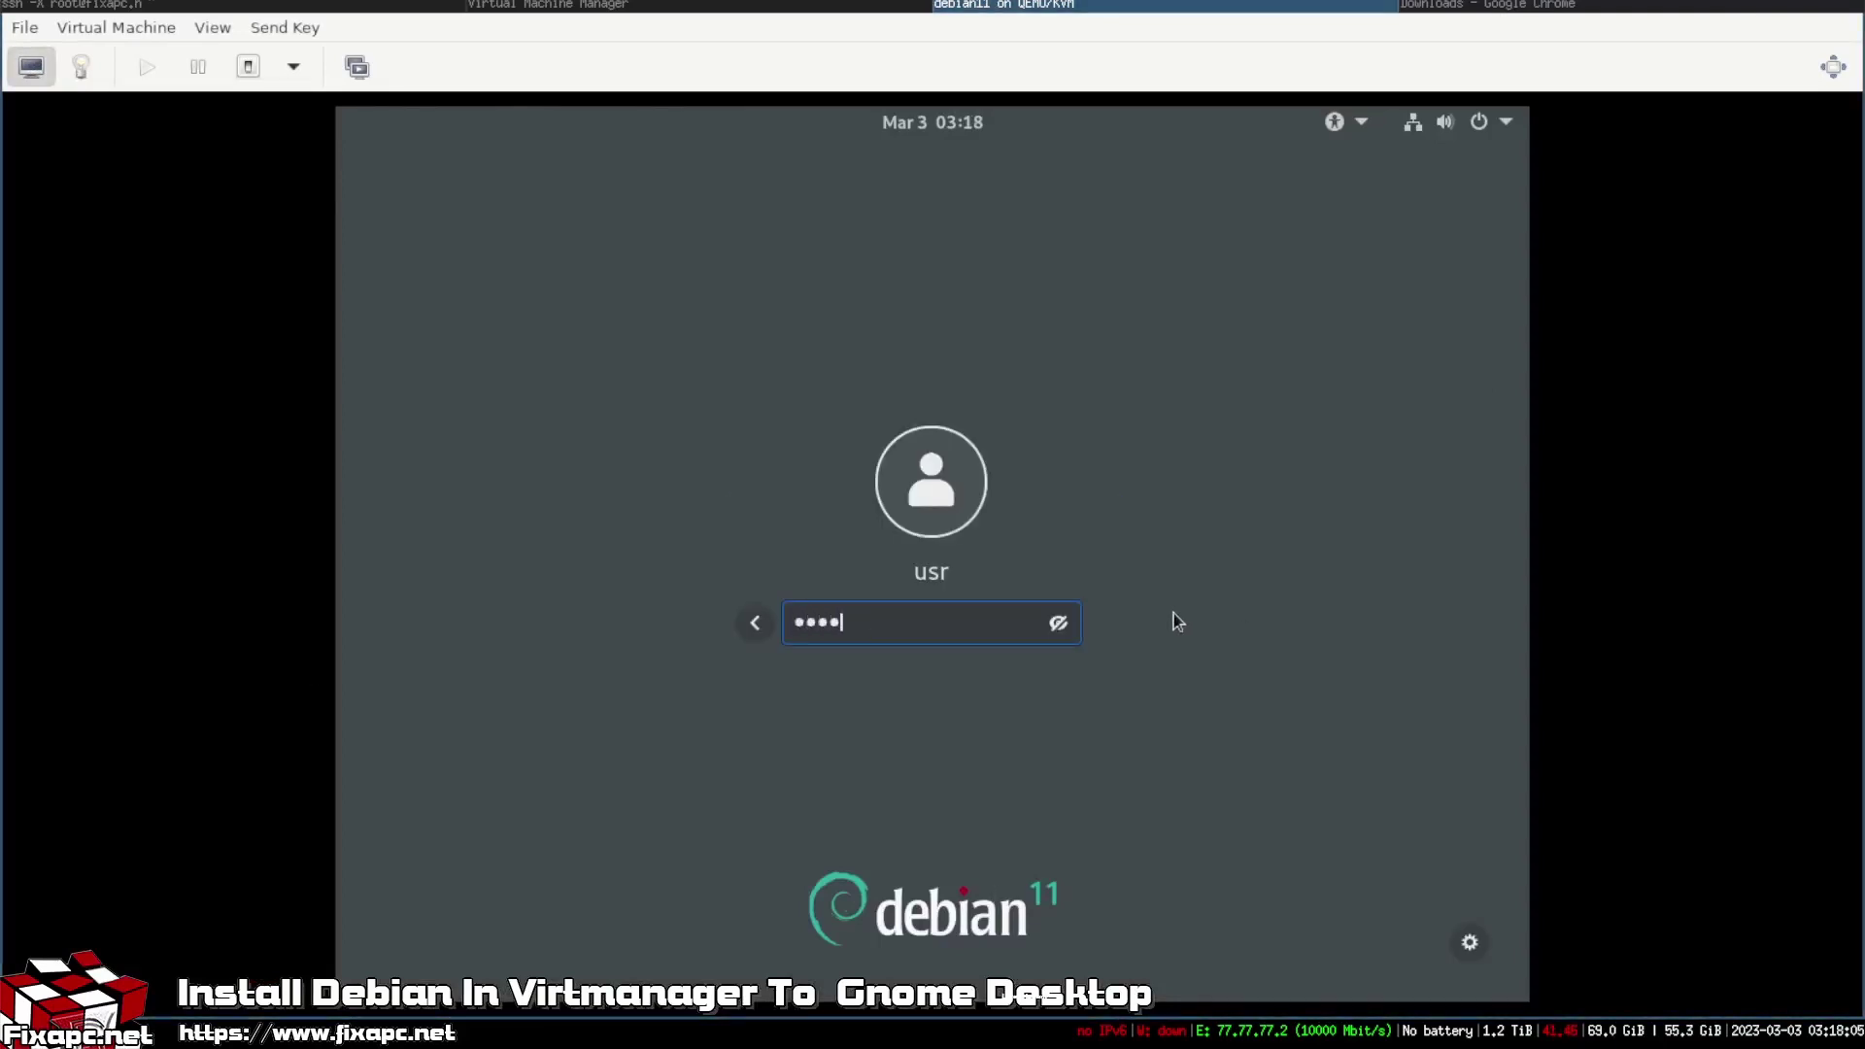
pyautogui.write('*******')
pyautogui.press('Return')
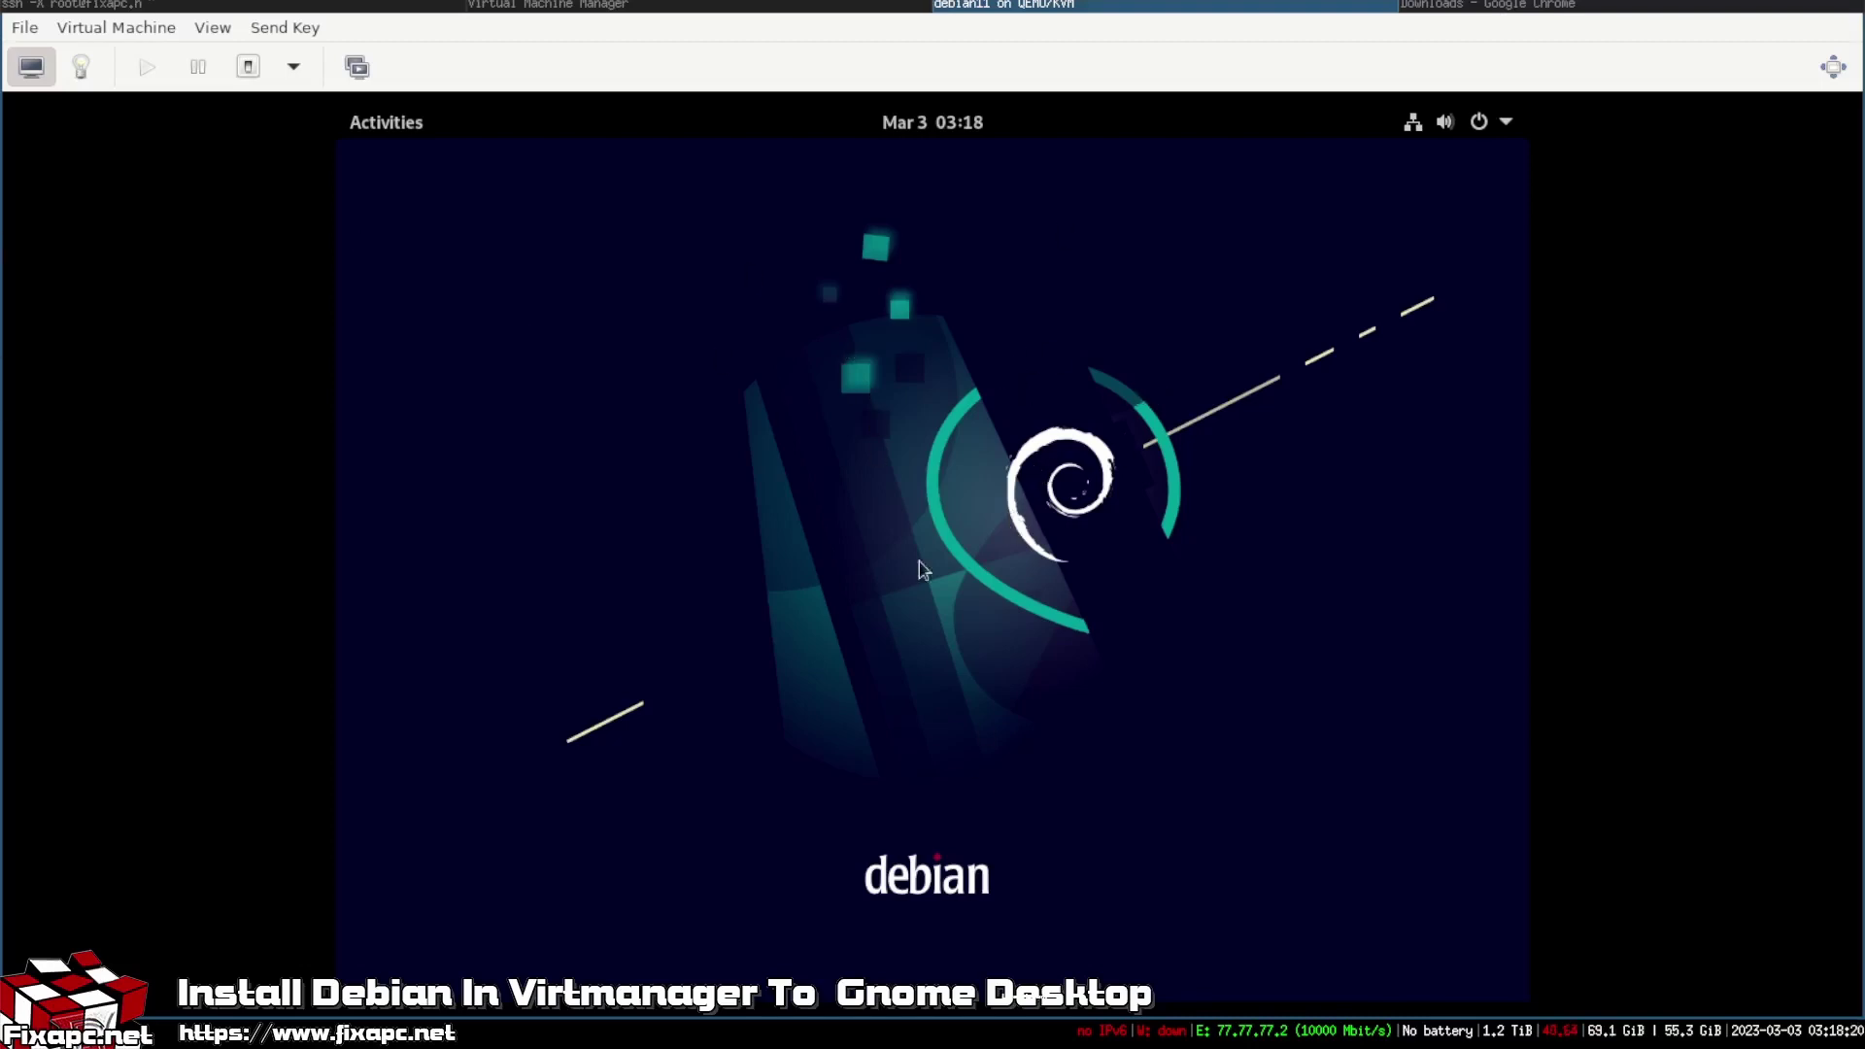
# Step: Search the Activities overview for "term" and clear the search text
pyautogui.click(385, 126)
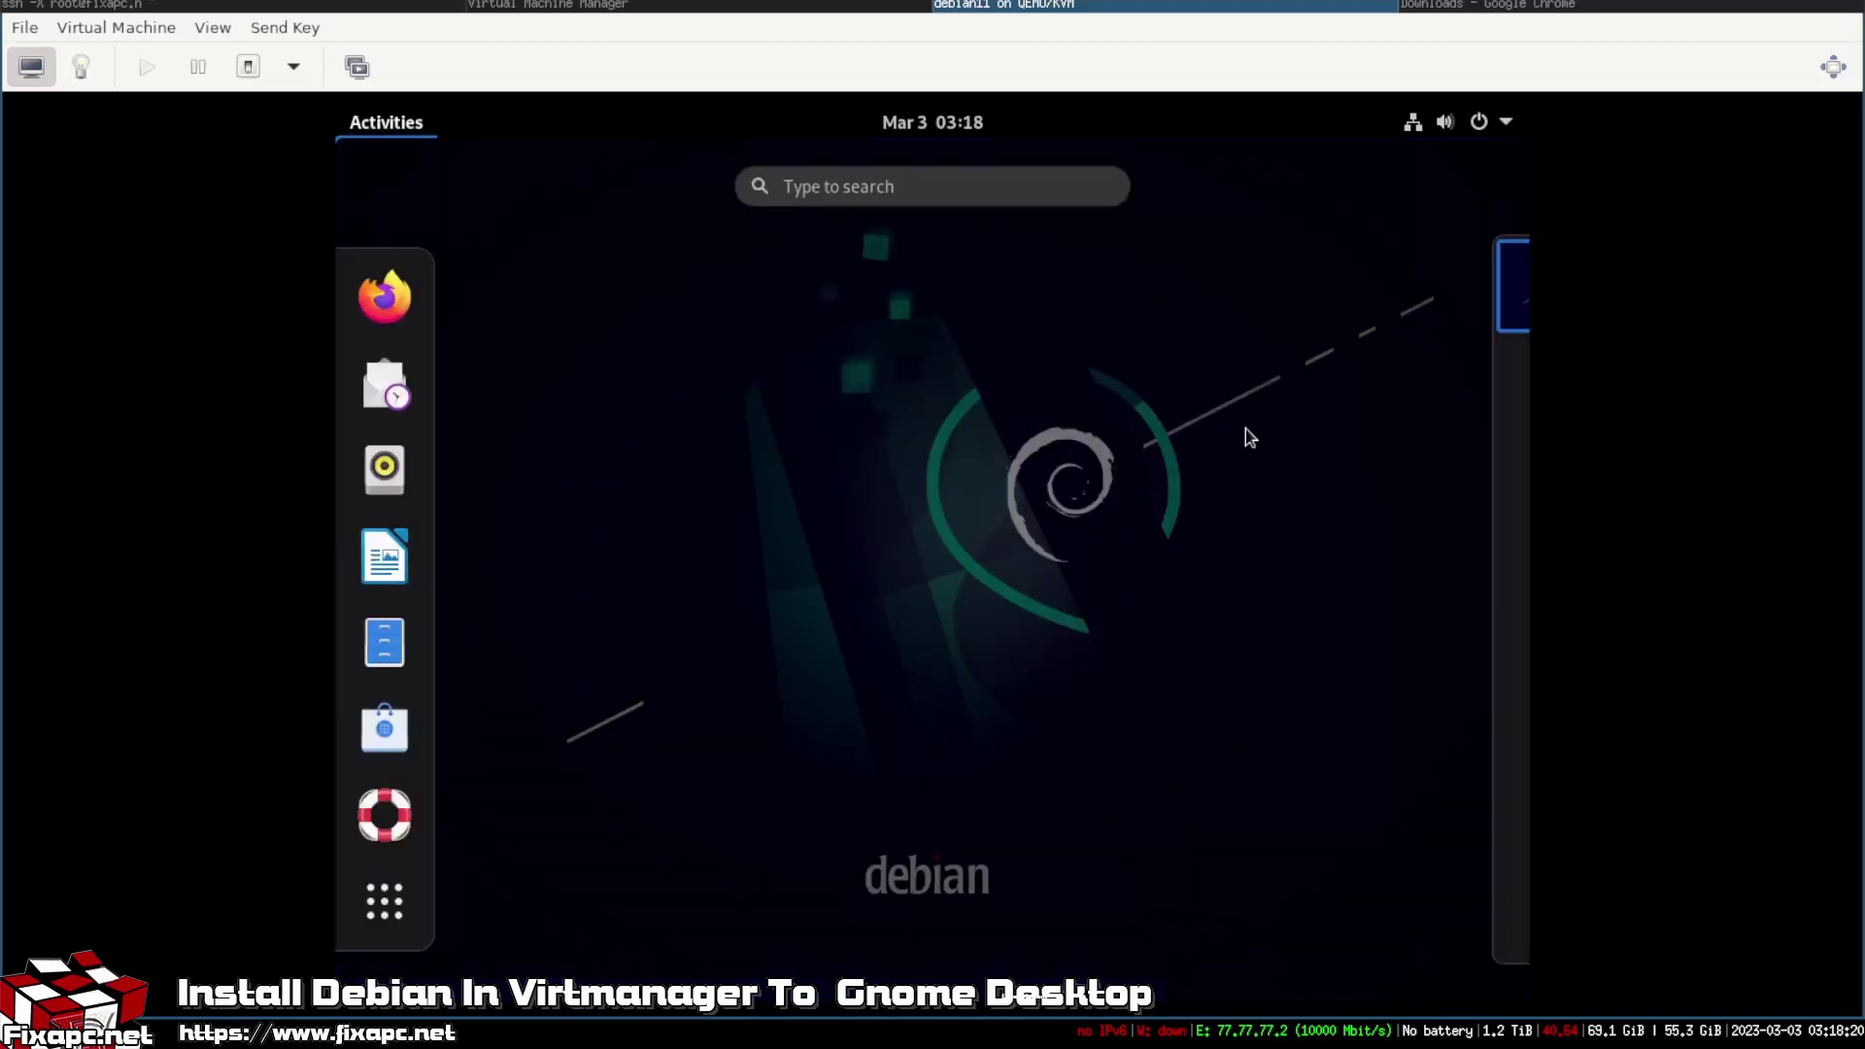
pyautogui.click(908, 198)
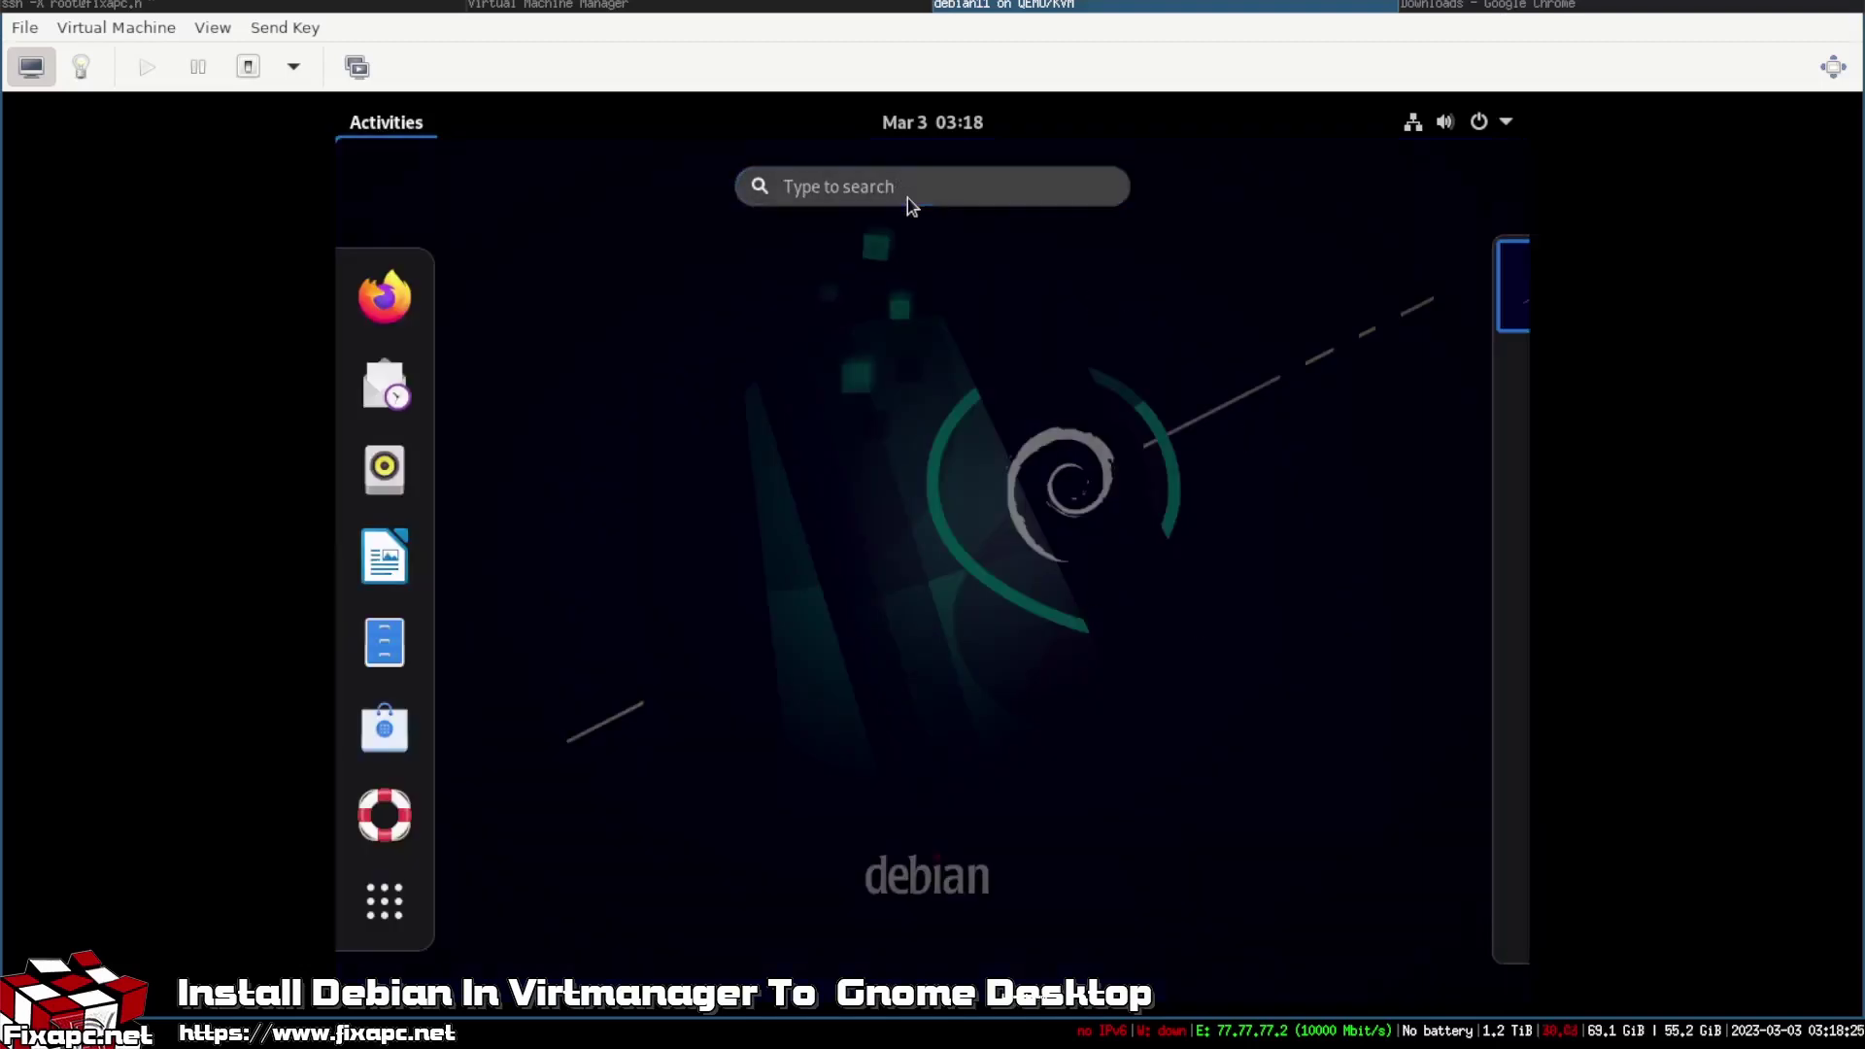
pyautogui.write('term')
pyautogui.press('BackSpace')
pyautogui.press('BackSpace')
pyautogui.press('BackSpace')
pyautogui.press('BackSpace')
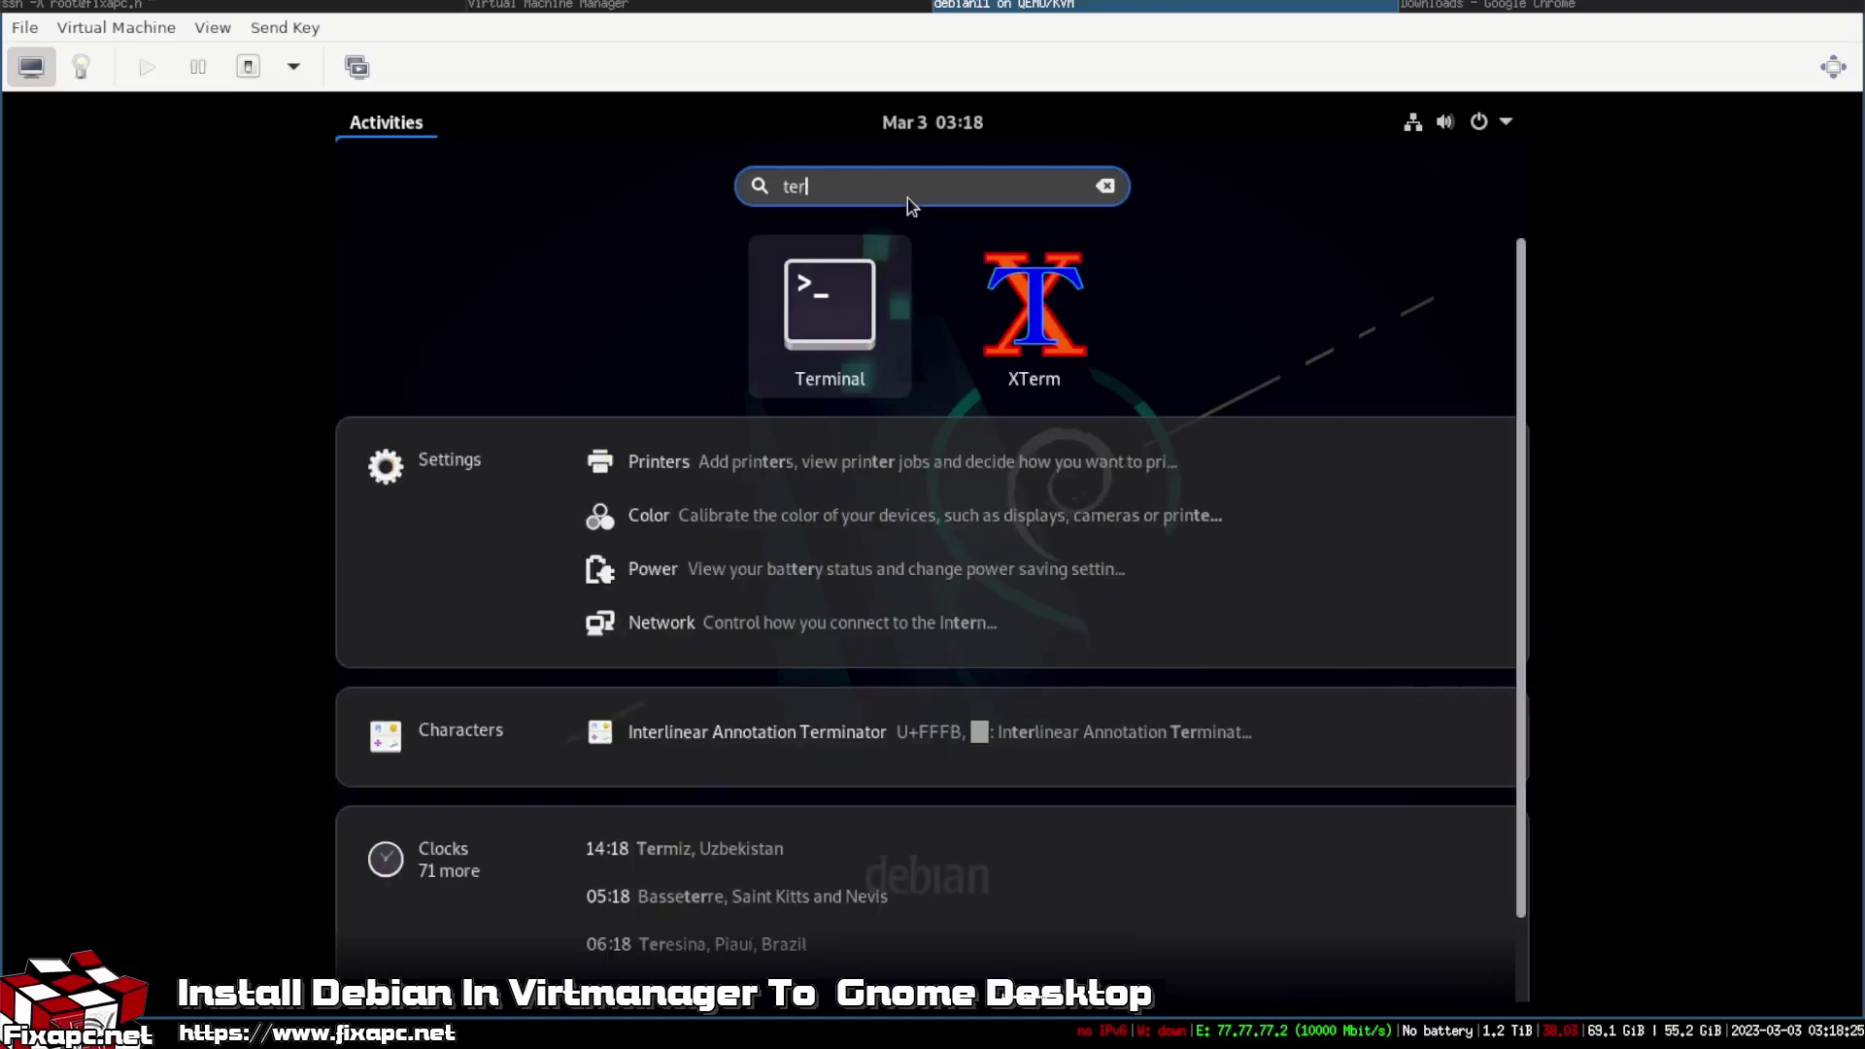